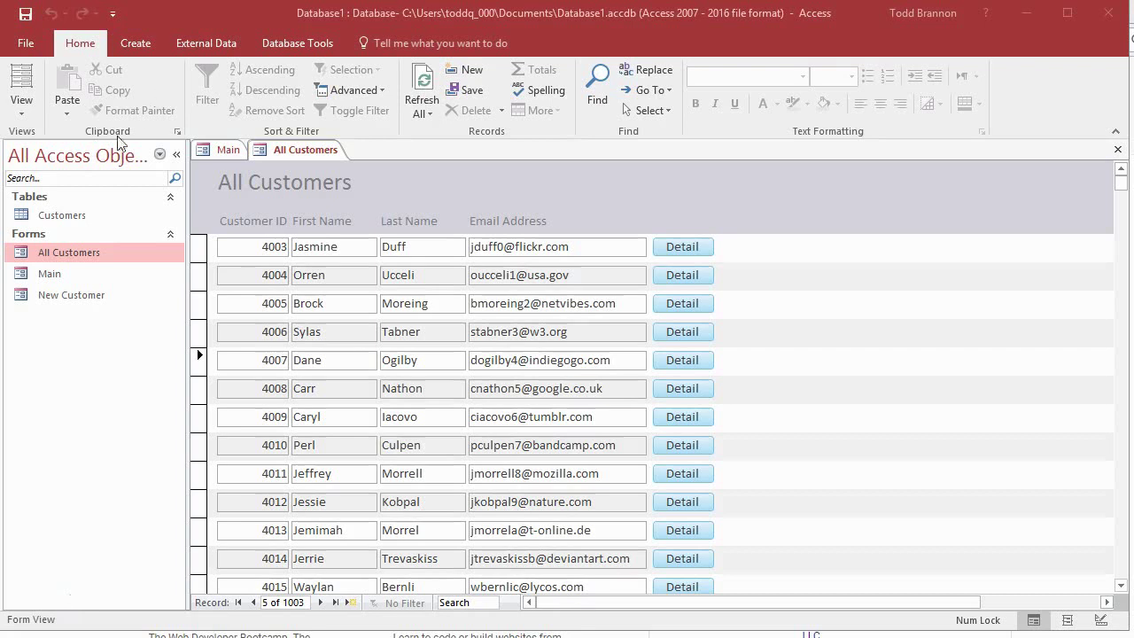
# - Open the Customers table and look through its columns
pyautogui.press('Tab')
pyautogui.click(85, 223)
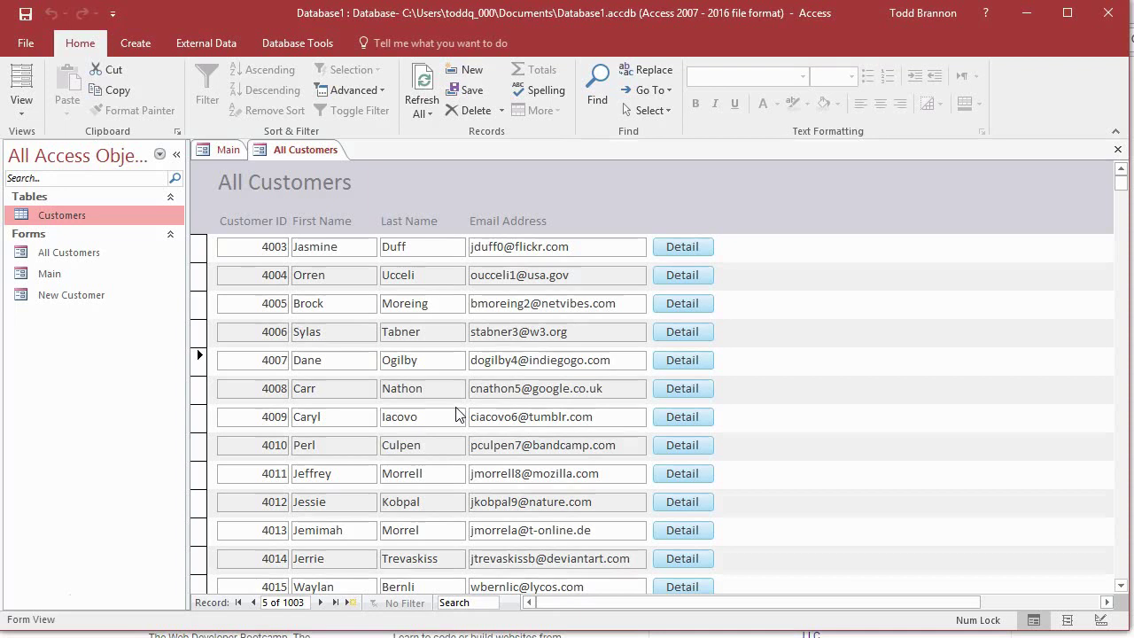
pyautogui.doubleClick(78, 218)
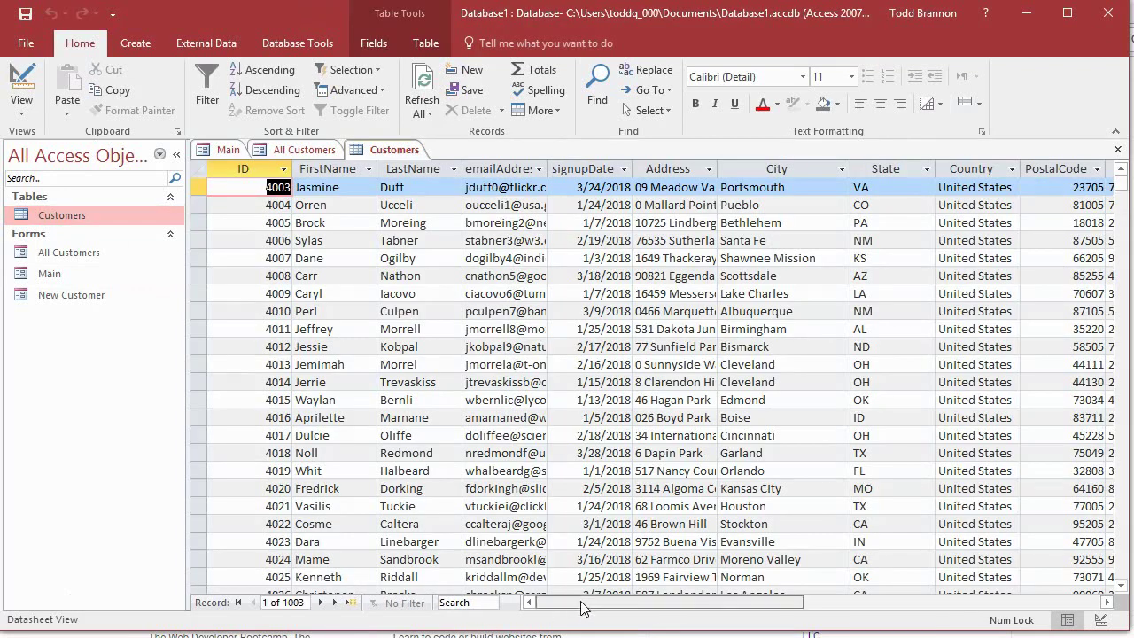
pyautogui.moveTo(582, 607); pyautogui.dragTo(560, 617)
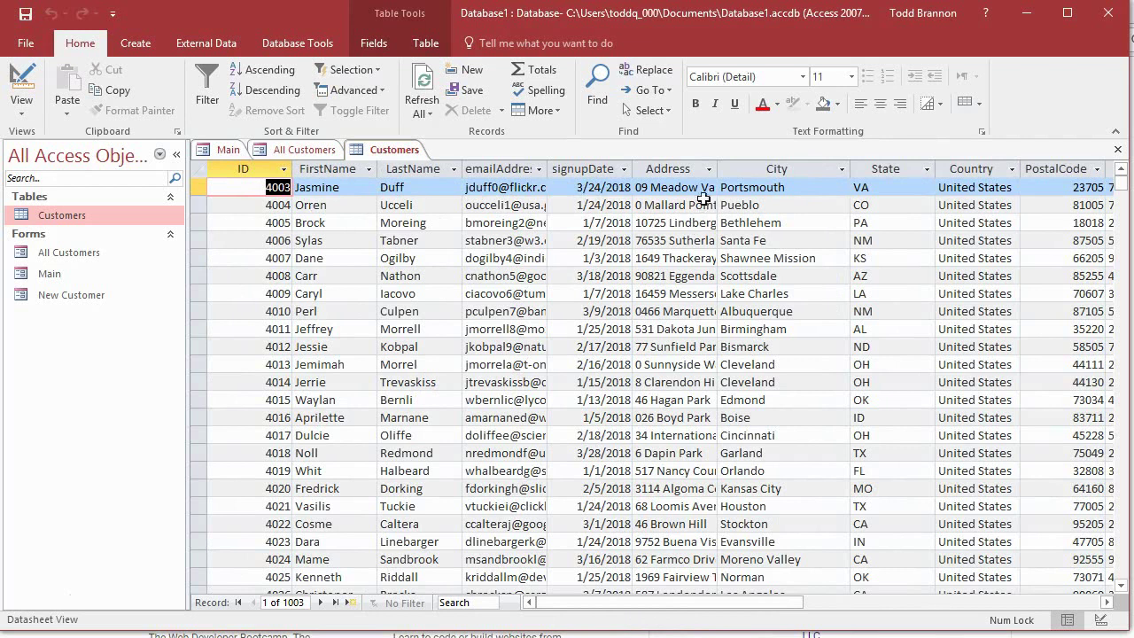
# - View and close the New Customer form, opening it directly and through Add New on the Main form
pyautogui.doubleClick(85, 298)
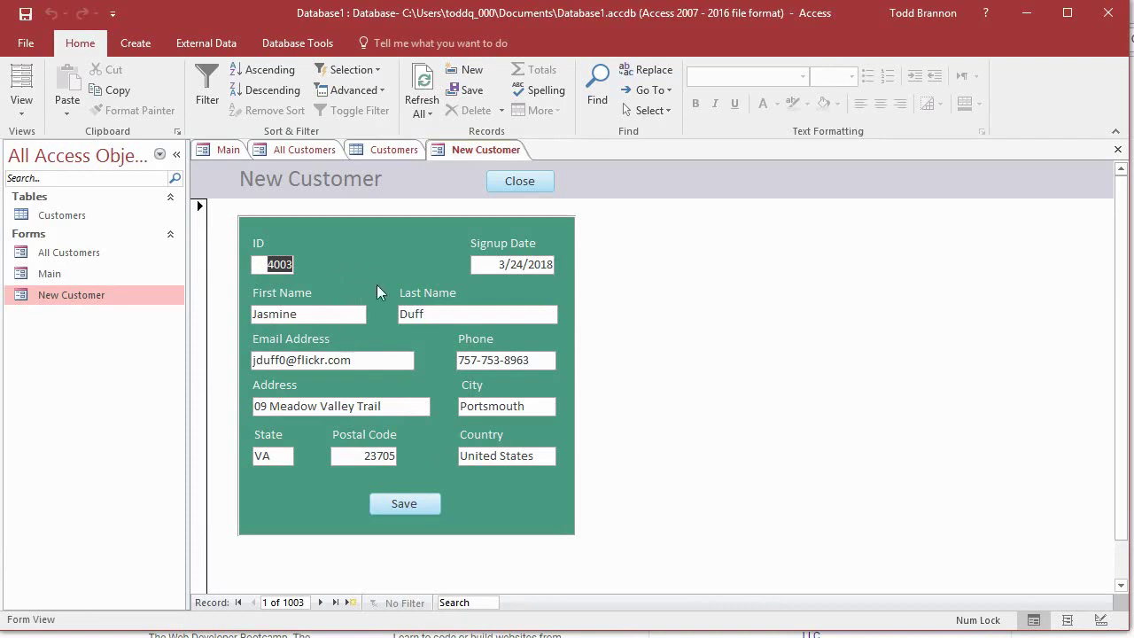
pyautogui.click(509, 187)
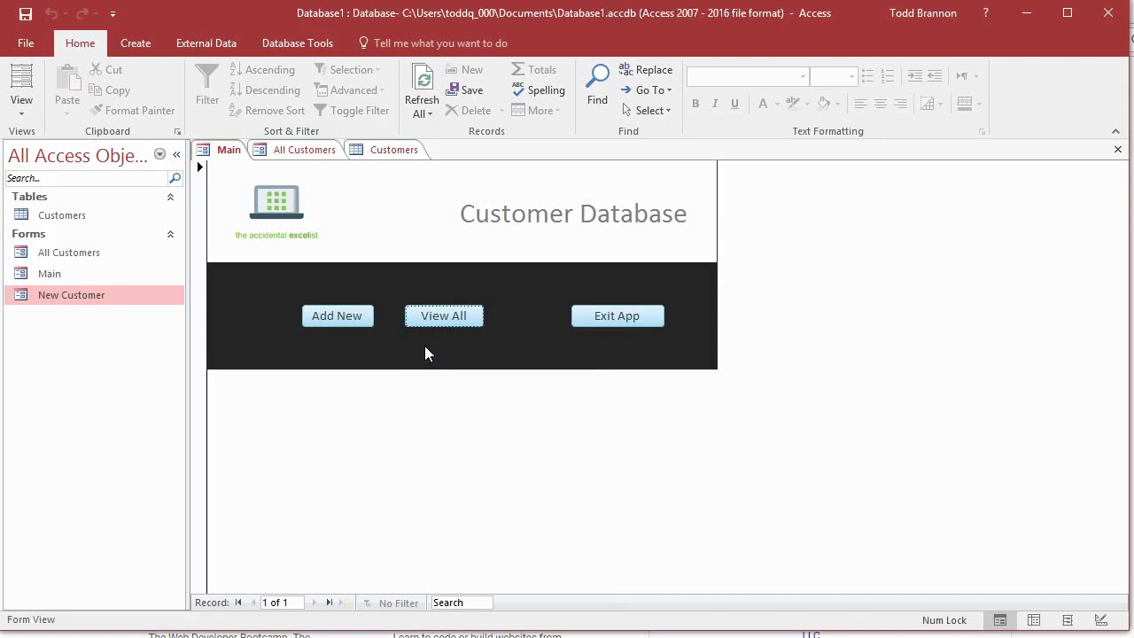
pyautogui.click(344, 315)
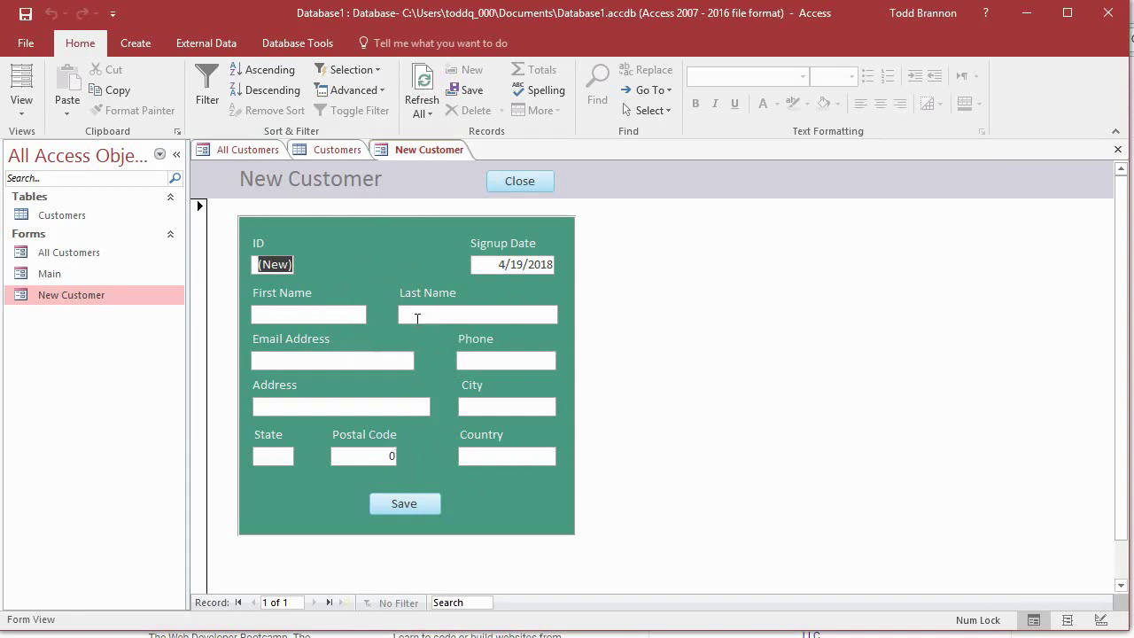
pyautogui.click(520, 182)
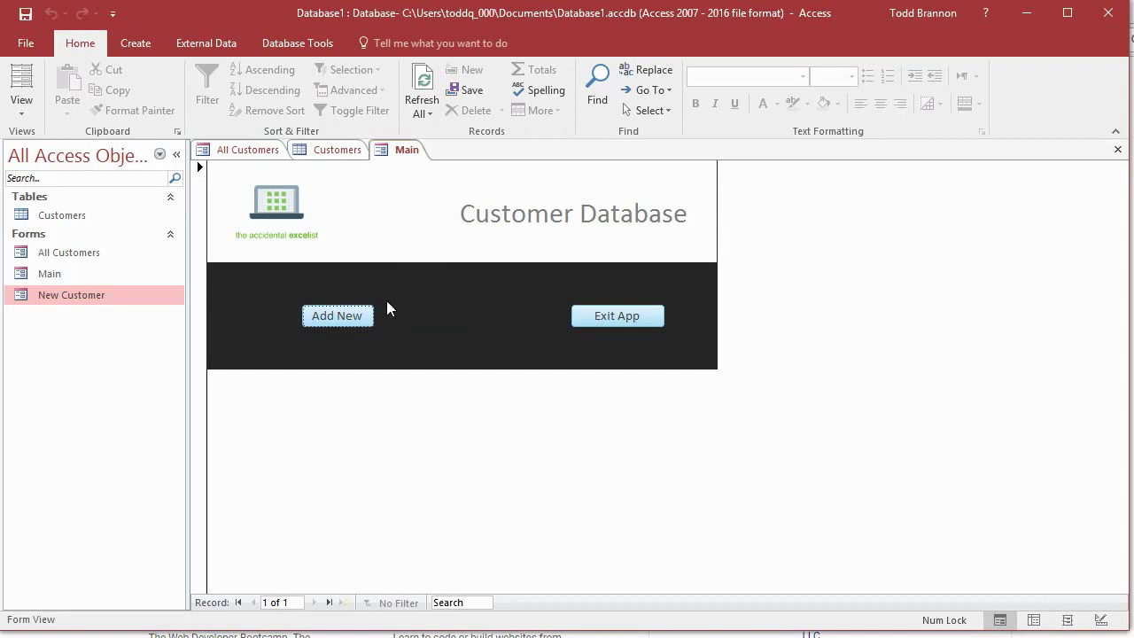
# - Open the All Customers form and try the Detail button of the first customer
pyautogui.click(64, 252)
pyautogui.doubleClick(62, 250)
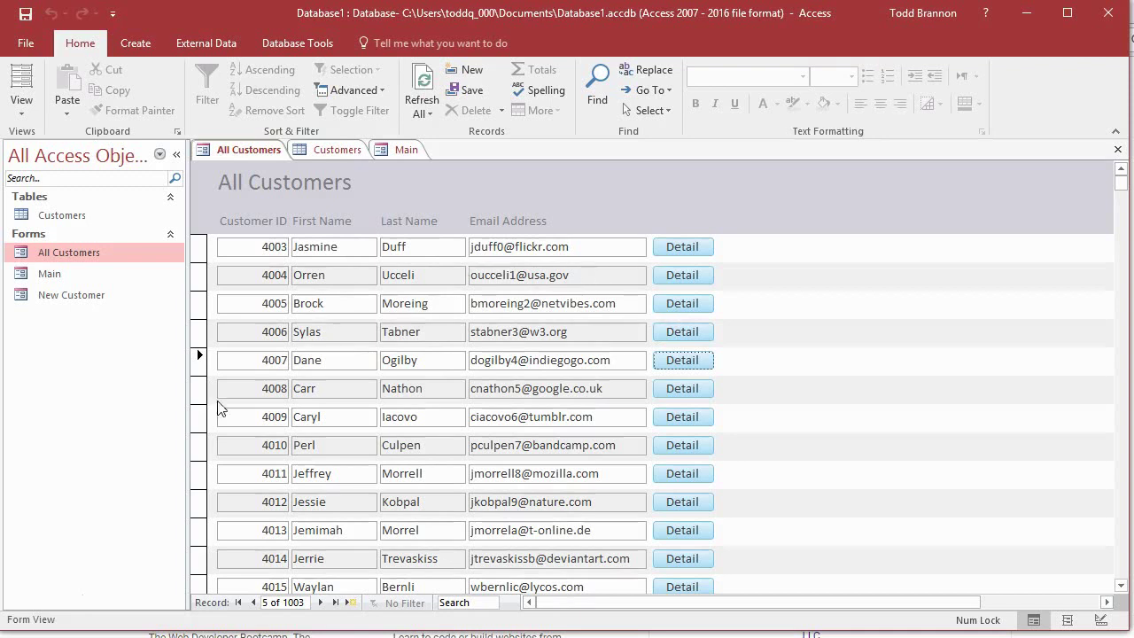
pyautogui.click(678, 252)
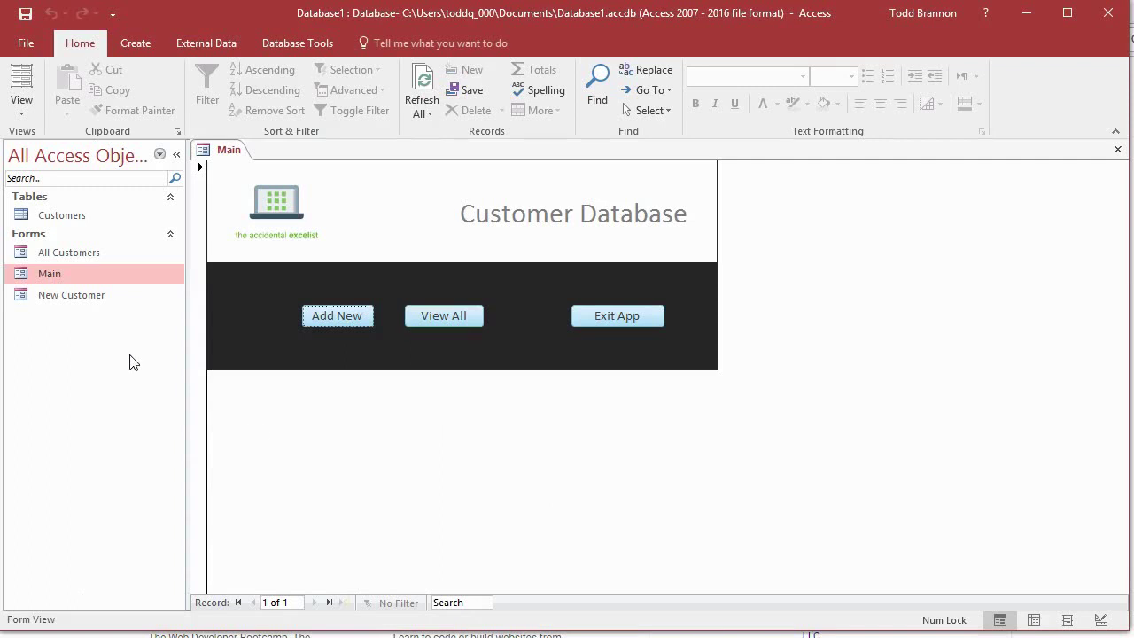
# - Duplicate the New Customer form as Copy Of New Customer
pyautogui.click(89, 303)
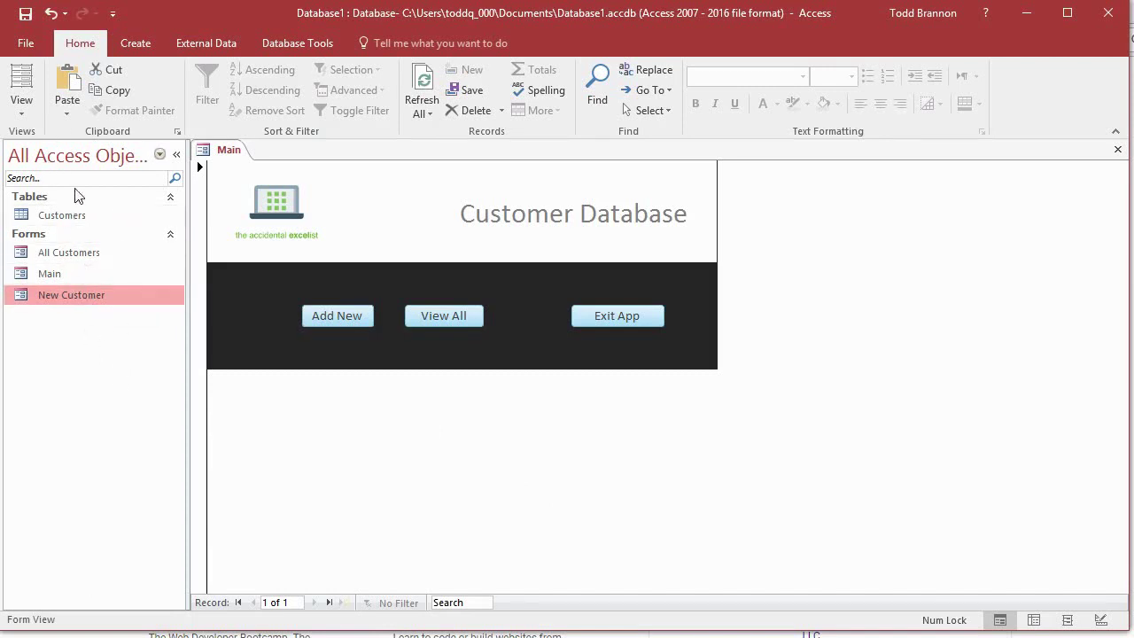
pyautogui.click(198, 177)
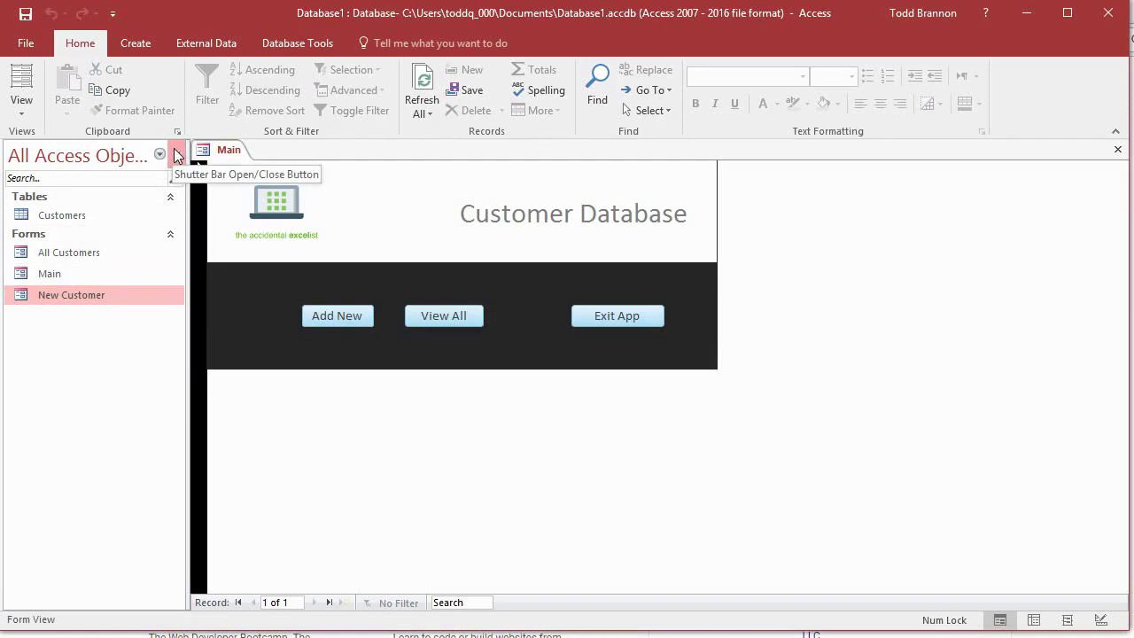
pyautogui.click(176, 154)
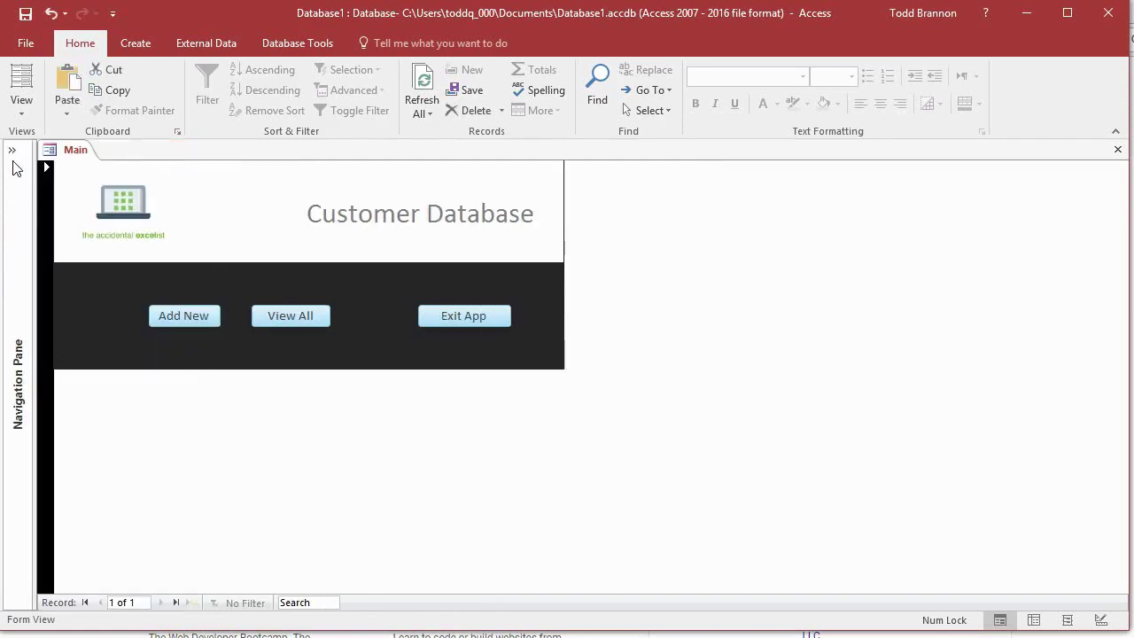
pyautogui.click(13, 152)
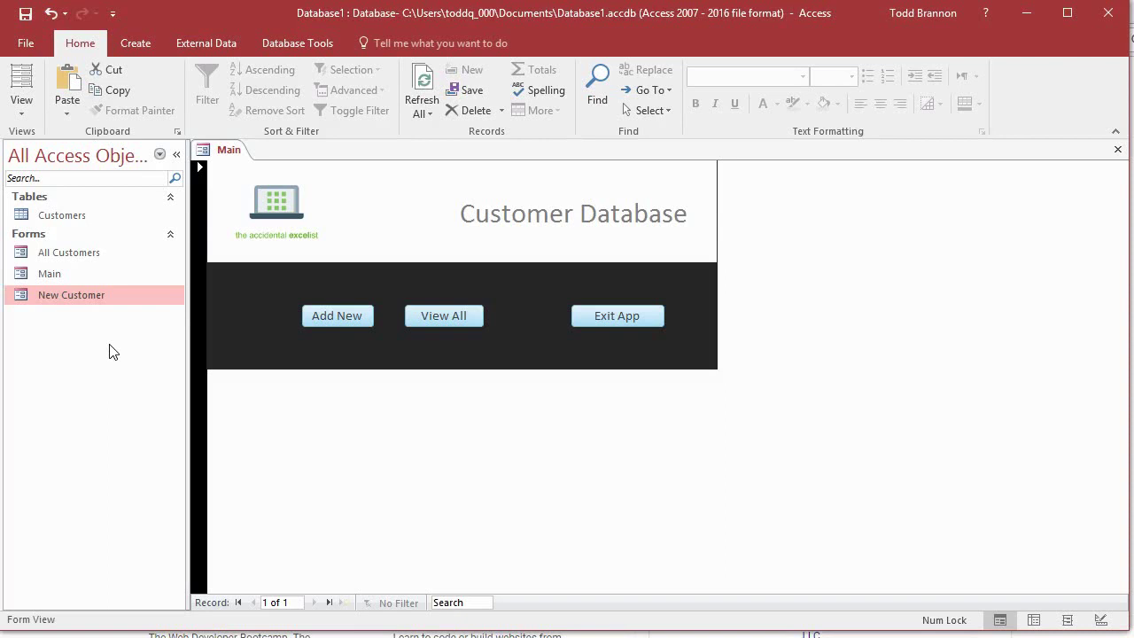
pyautogui.hotkey('ctrl', 'v')
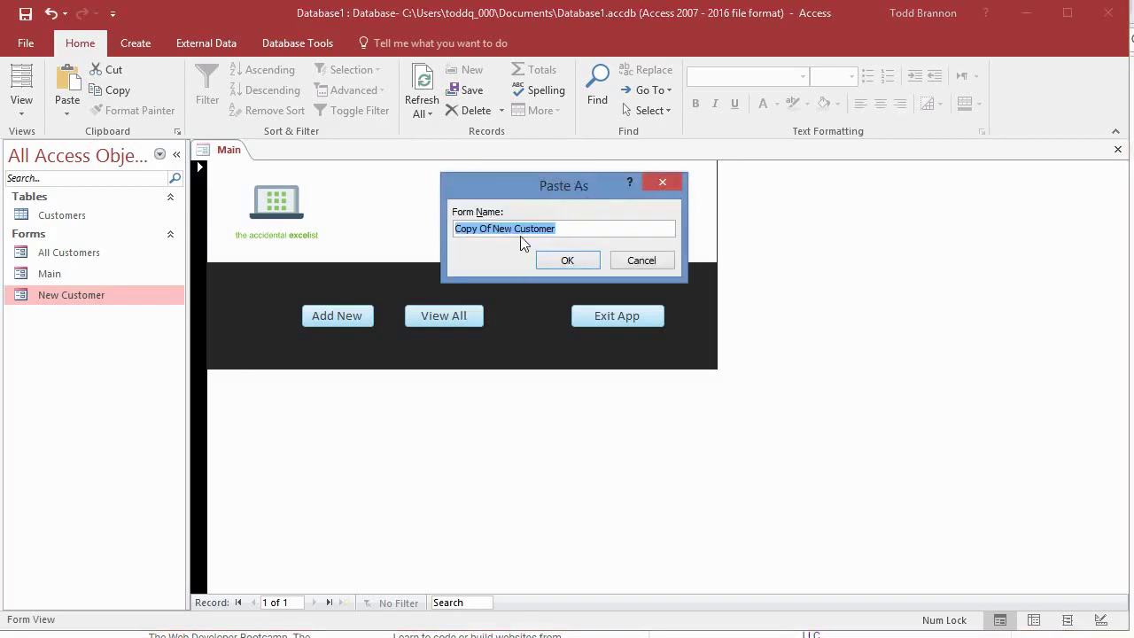
pyautogui.click(583, 264)
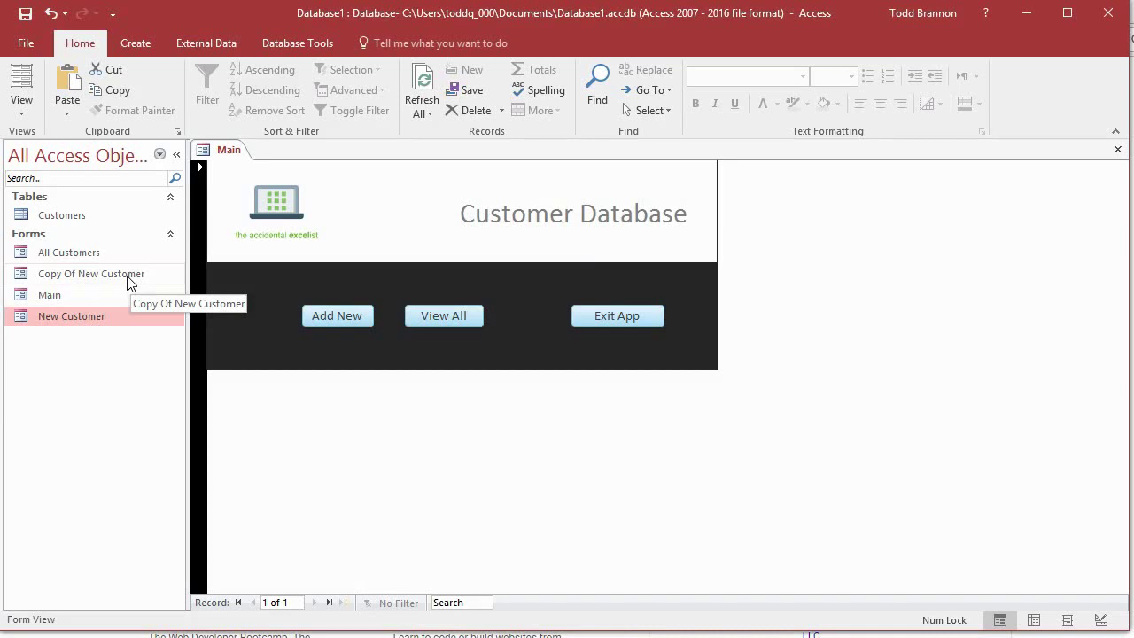
# - In the design of the Copy Of New Customer form, change the header title to "Customer Detail"
pyautogui.doubleClick(130, 280)
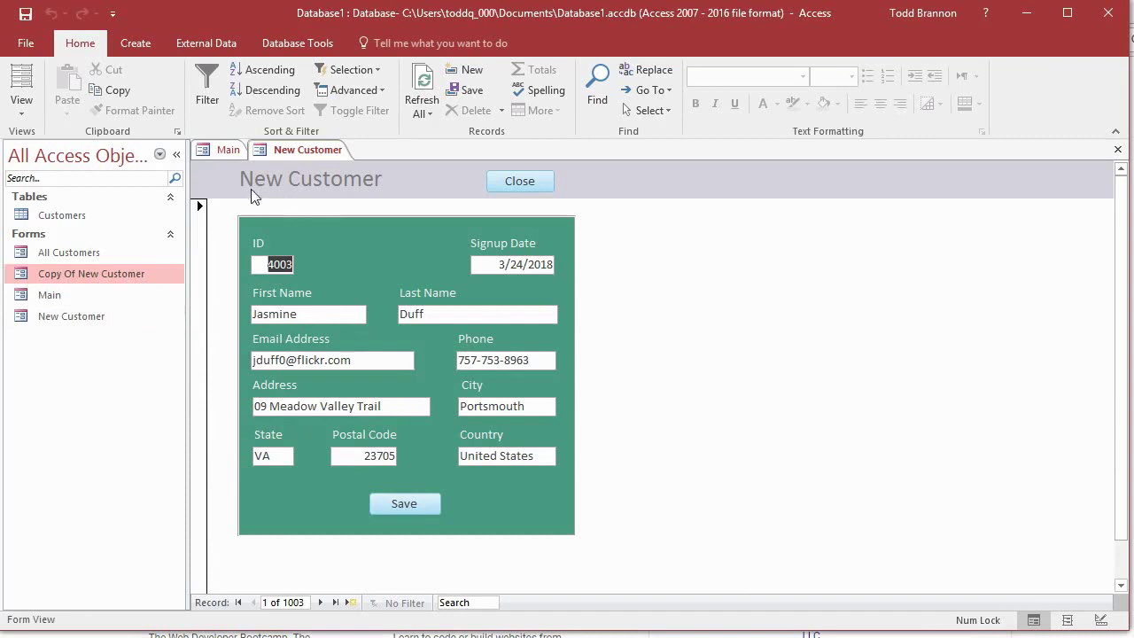
pyautogui.click(21, 106)
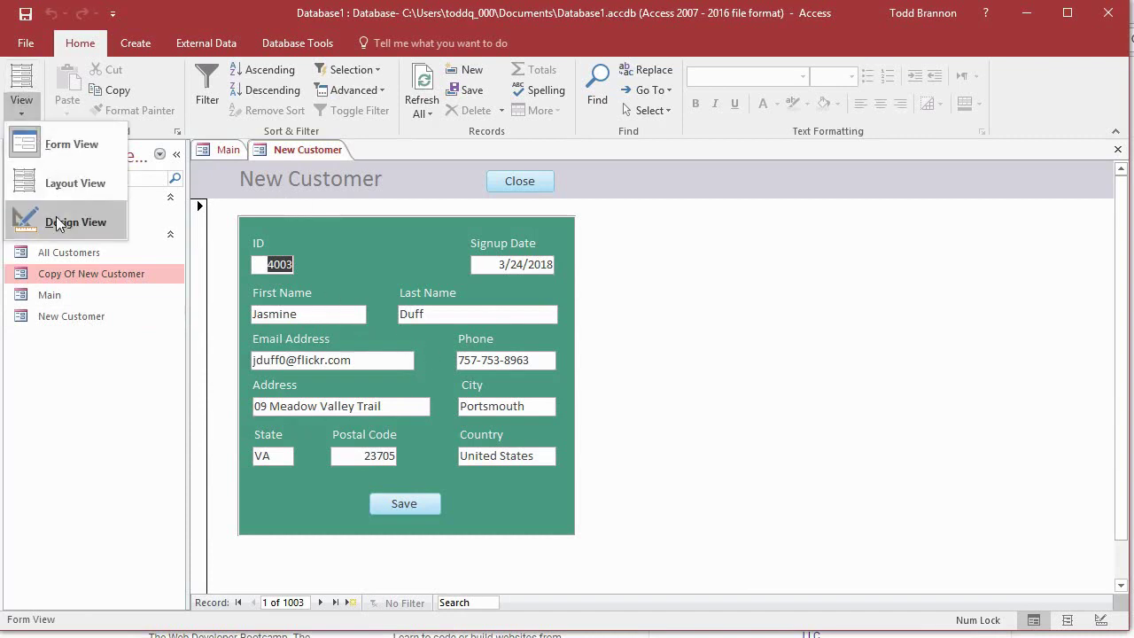
pyautogui.click(56, 216)
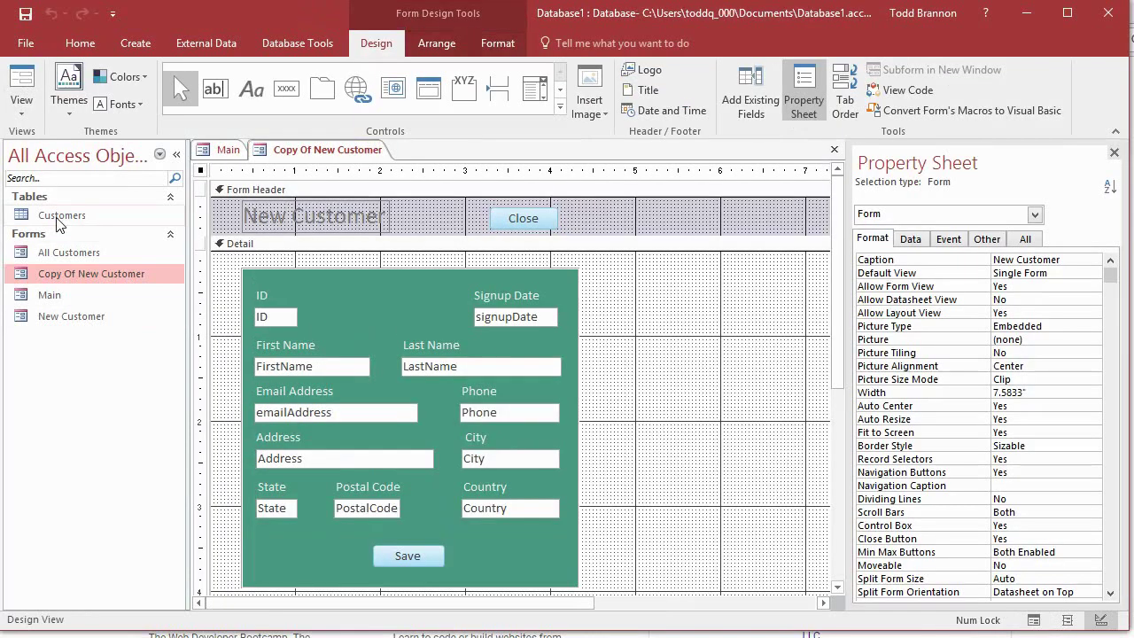
pyautogui.click(300, 222)
pyautogui.click(299, 220)
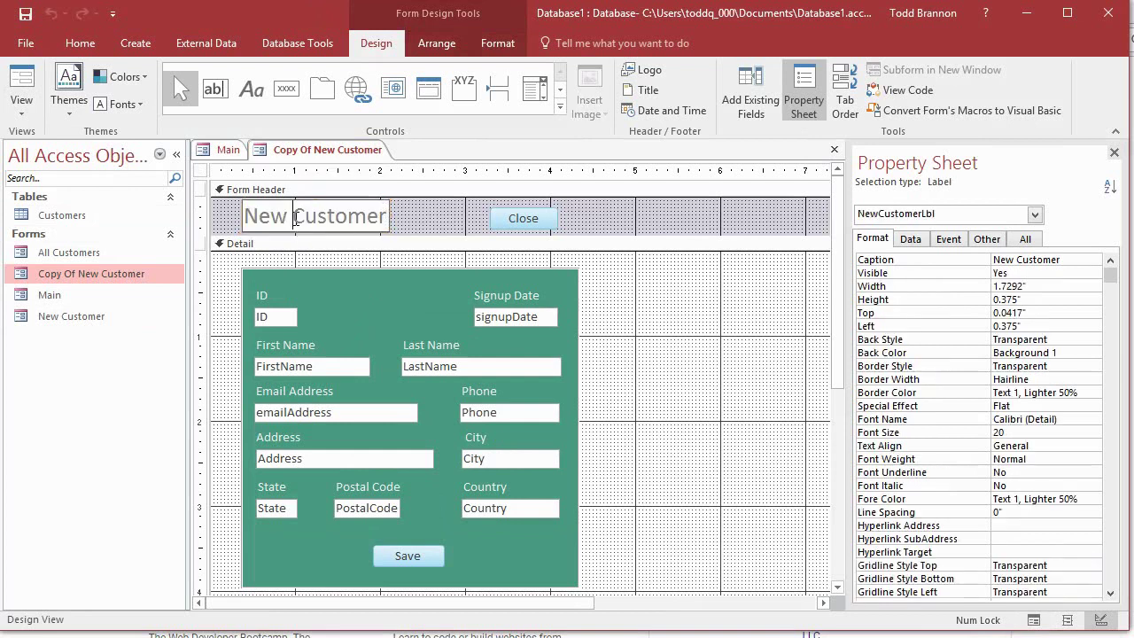
pyautogui.press('BackSpace')
pyautogui.press('BackSpace')
pyautogui.press('BackSpace')
pyautogui.press('BackSpace')
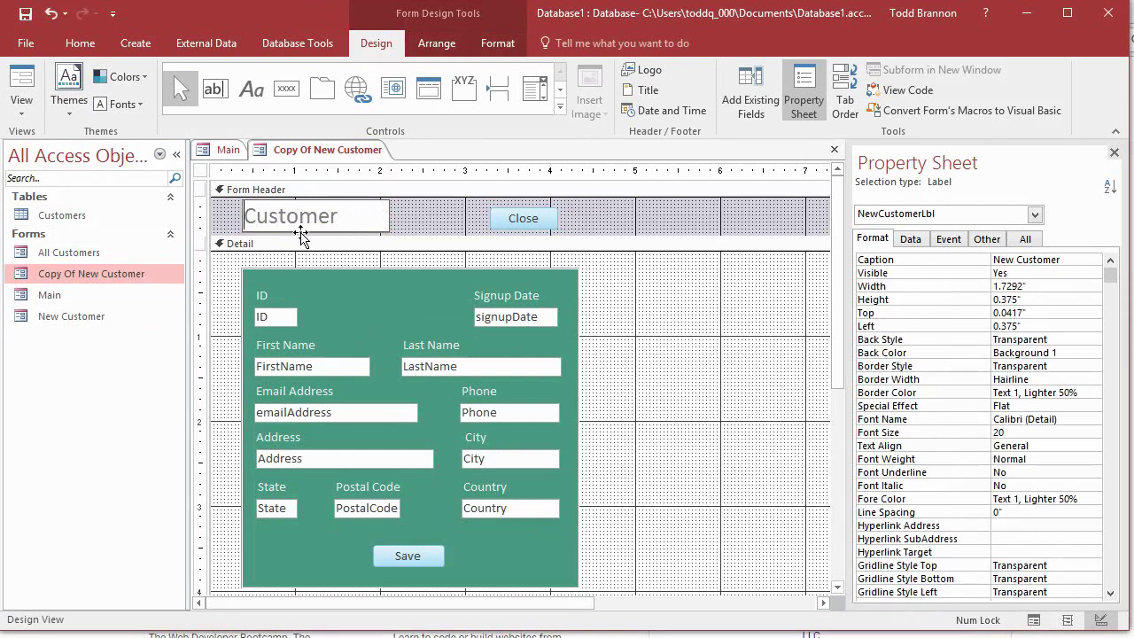
pyautogui.press('Right')
pyautogui.press('Right')
pyautogui.press('Right')
pyautogui.press('Right')
pyautogui.press('Right')
pyautogui.press('Right')
pyautogui.write('Detail')
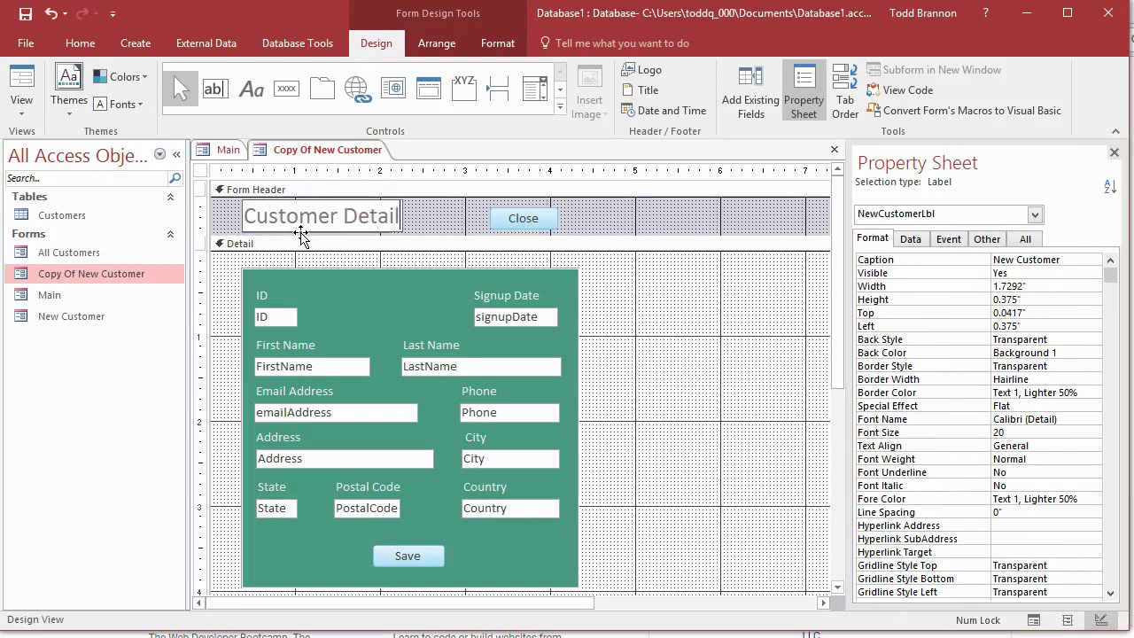
pyautogui.press('Return')
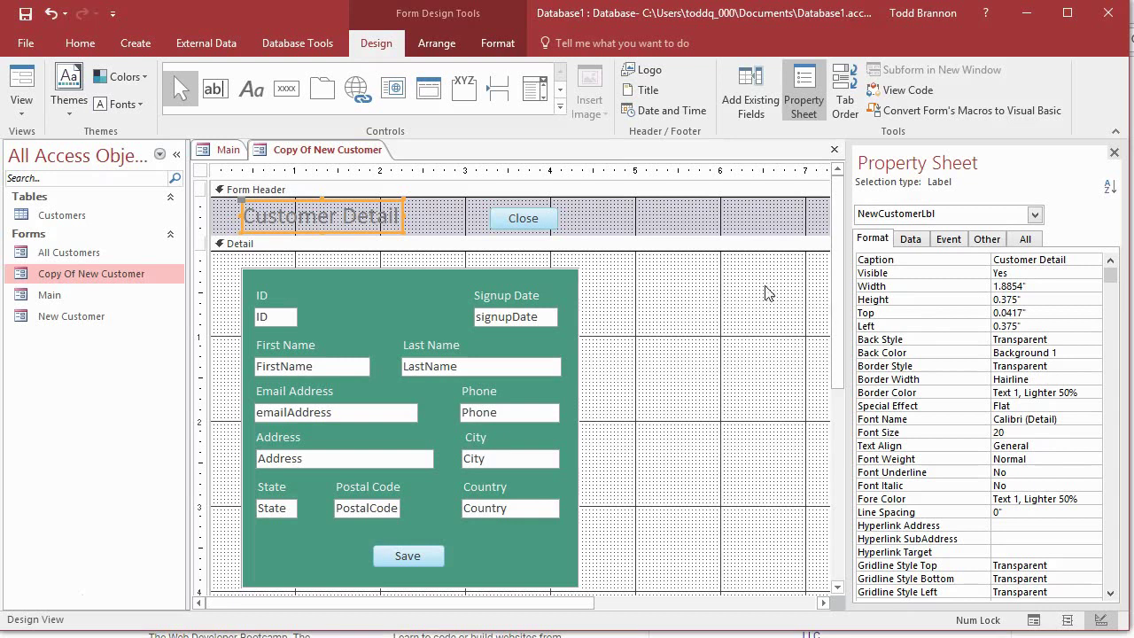
pyautogui.click(670, 258)
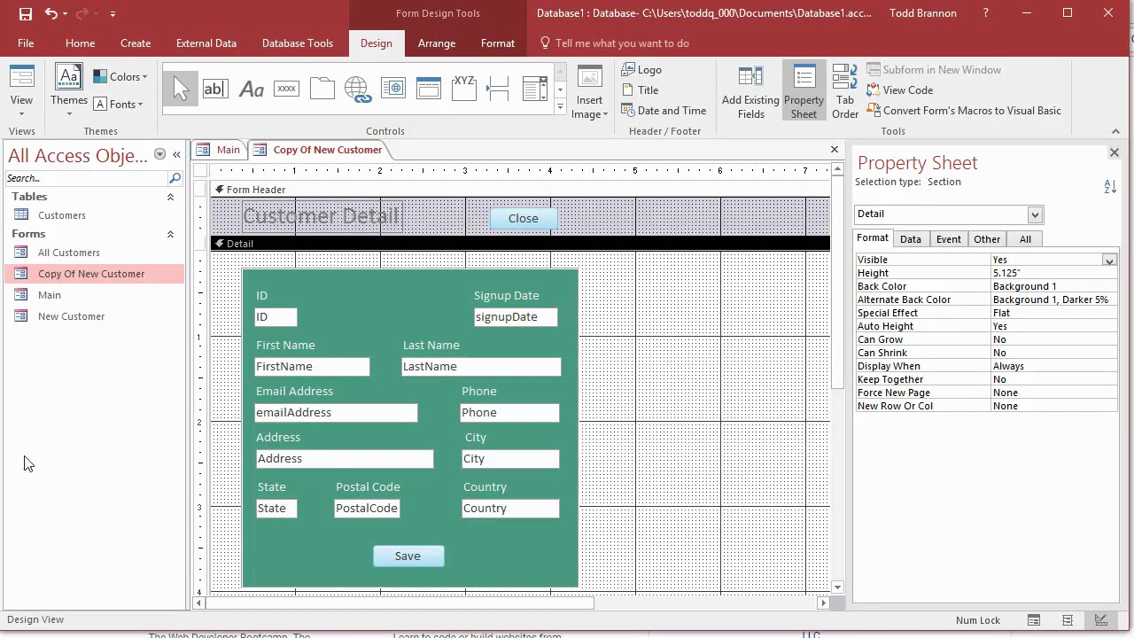
# - Try to rename the Copy Of New Customer form while it is open
pyautogui.click(66, 275)
pyautogui.rightClick(65, 274)
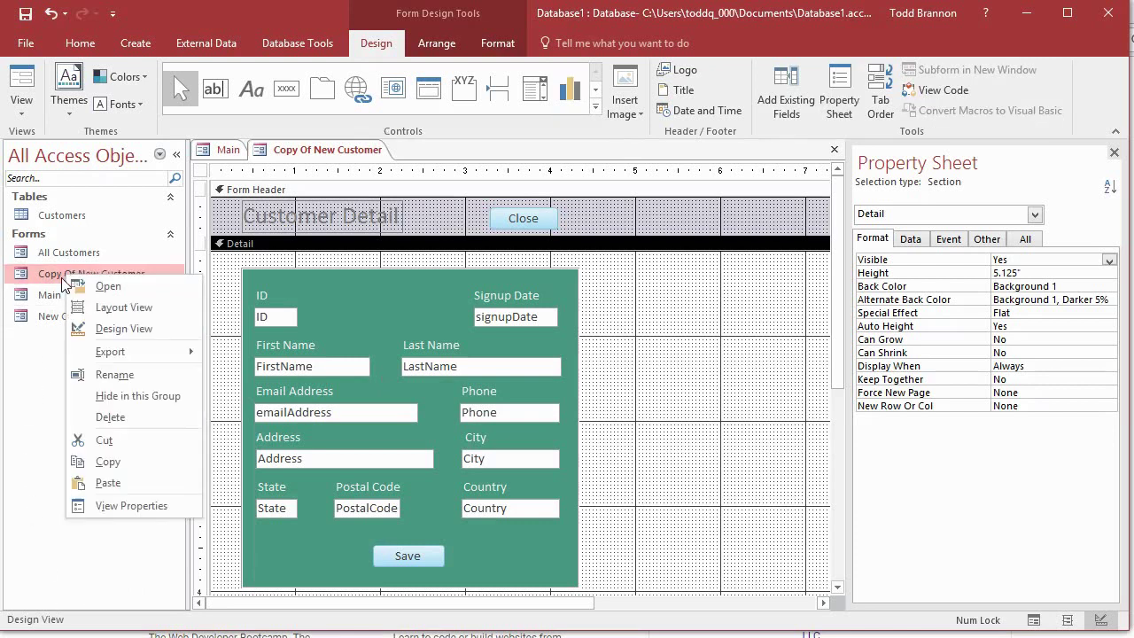
pyautogui.click(116, 374)
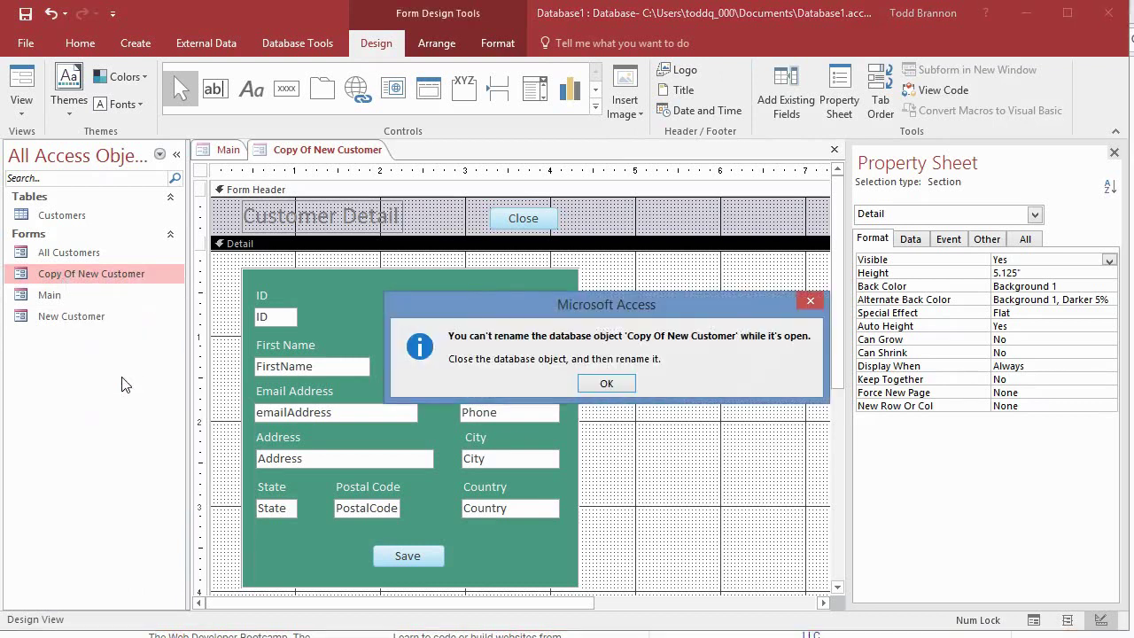
pyautogui.click(613, 387)
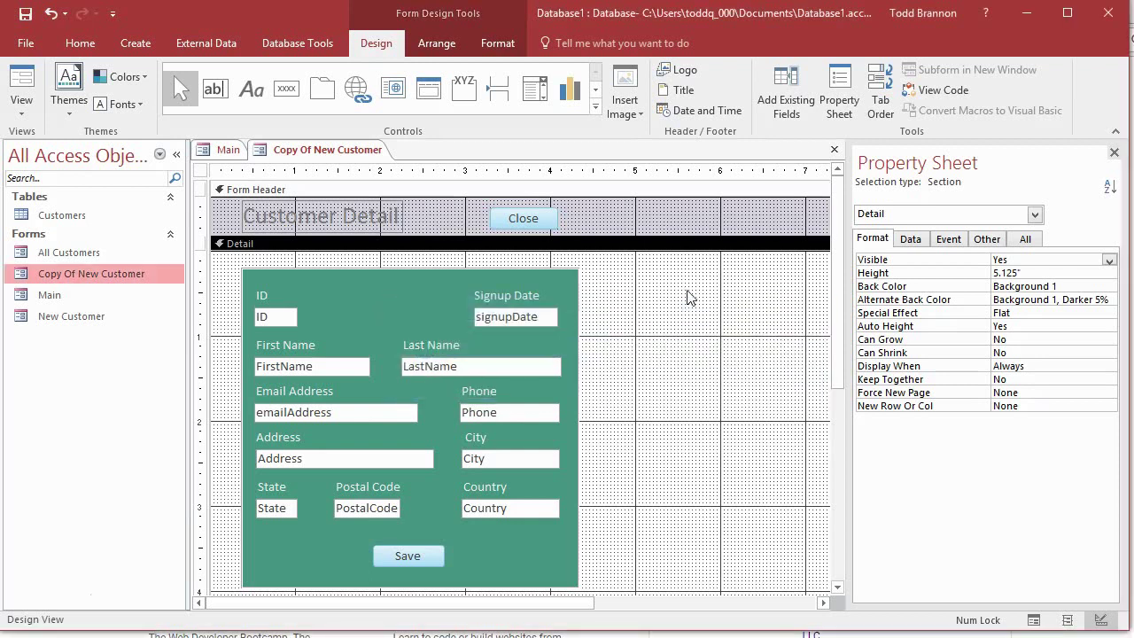
# - Close the Copy Of New Customer form, saving its design changes, and rename it Customer Detail
pyautogui.click(833, 149)
pyautogui.click(536, 378)
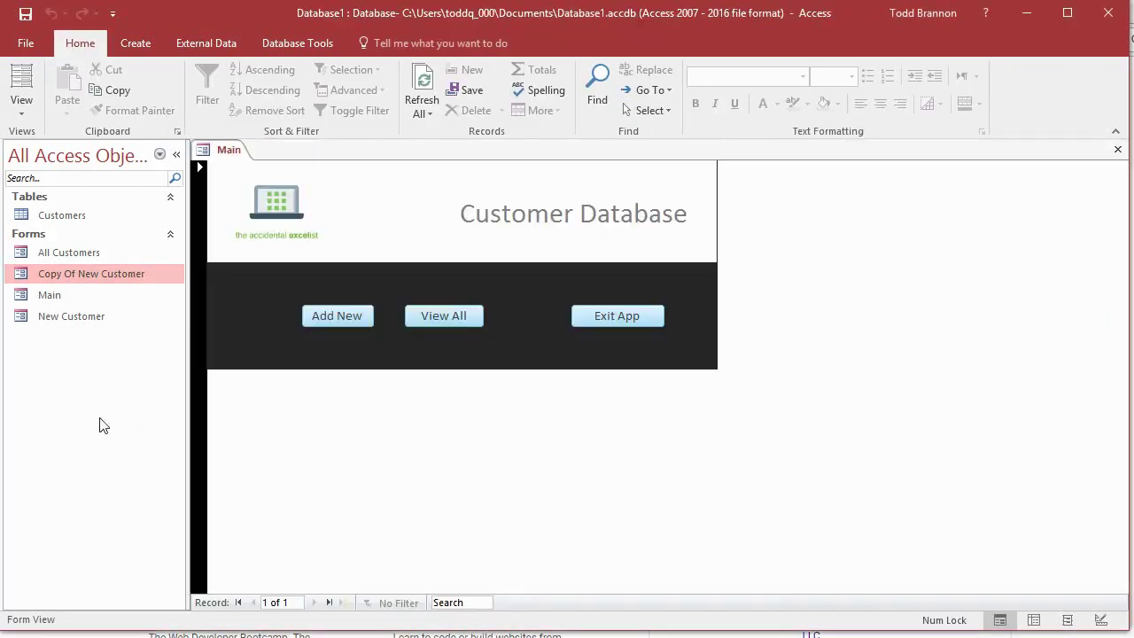
pyautogui.rightClick(67, 275)
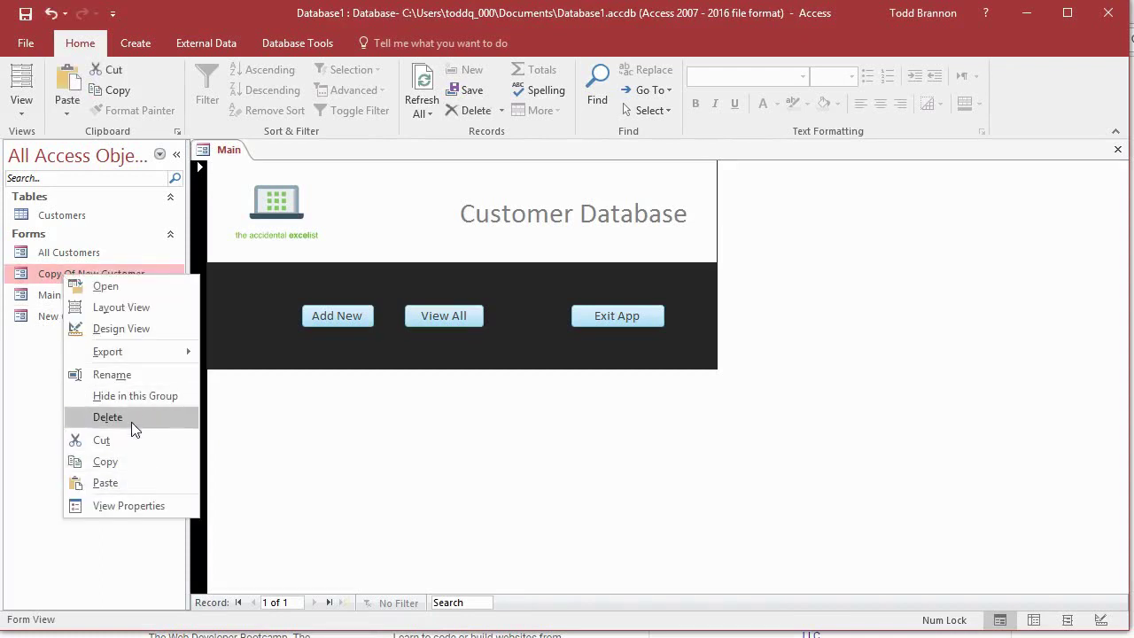
pyautogui.click(112, 375)
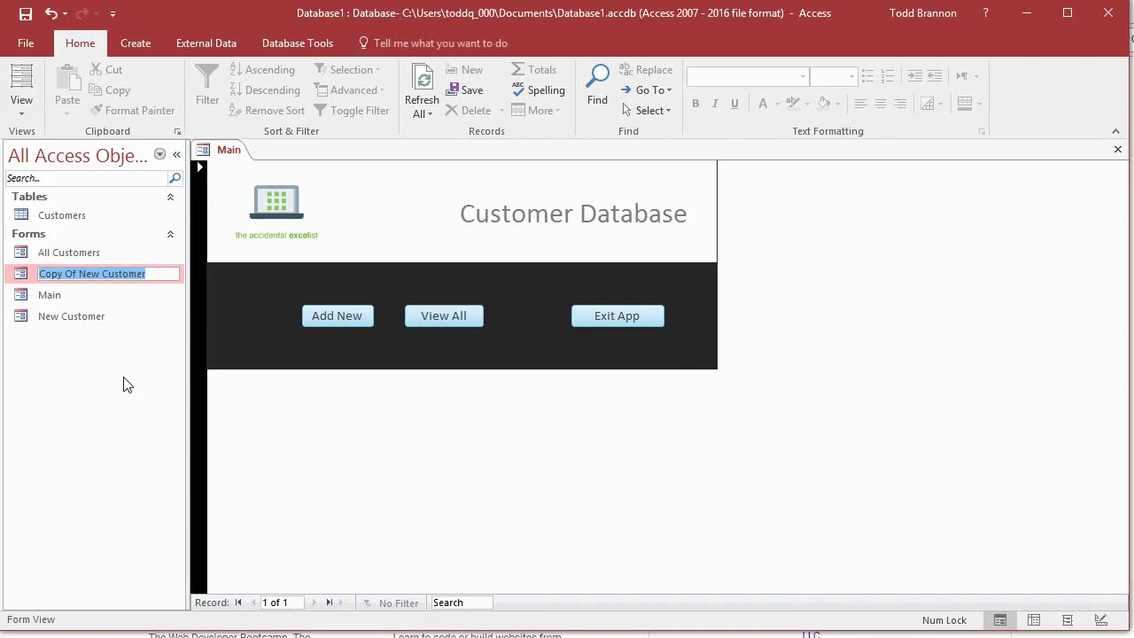
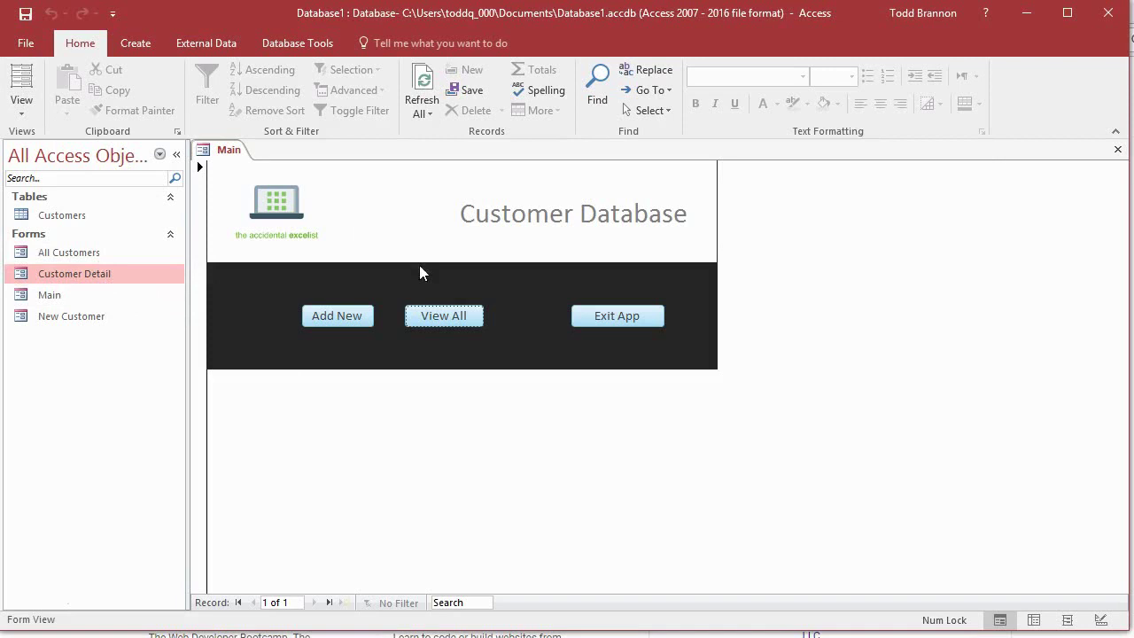
# - In the Main form's design, open the Macro Builder for the View All button's On Click event
pyautogui.click(36, 106)
pyautogui.click(74, 260)
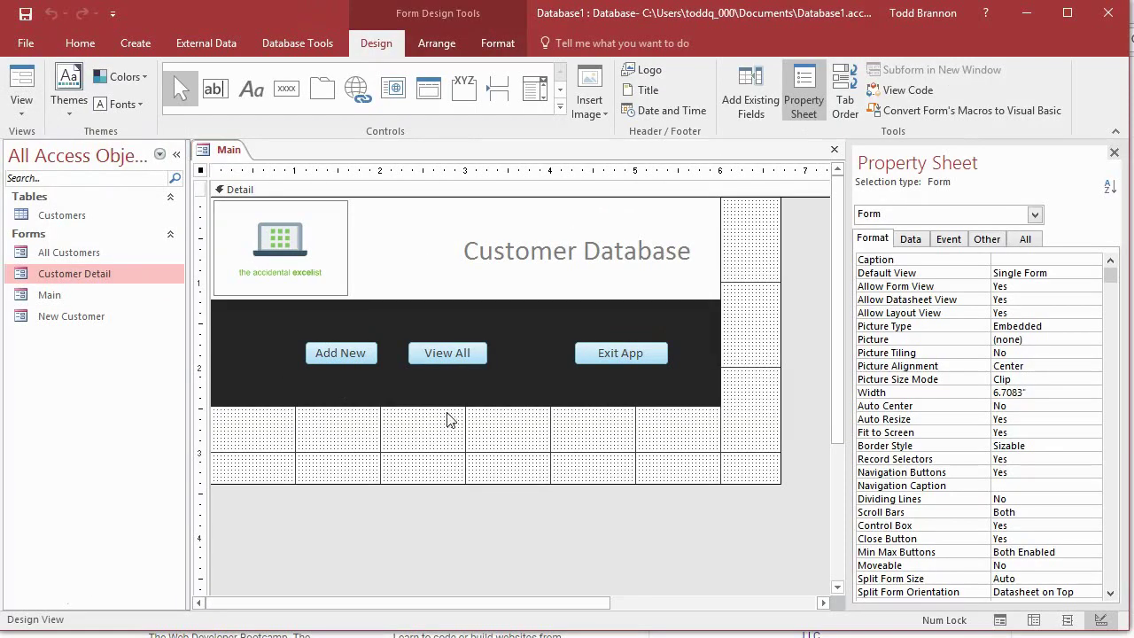
pyautogui.click(447, 359)
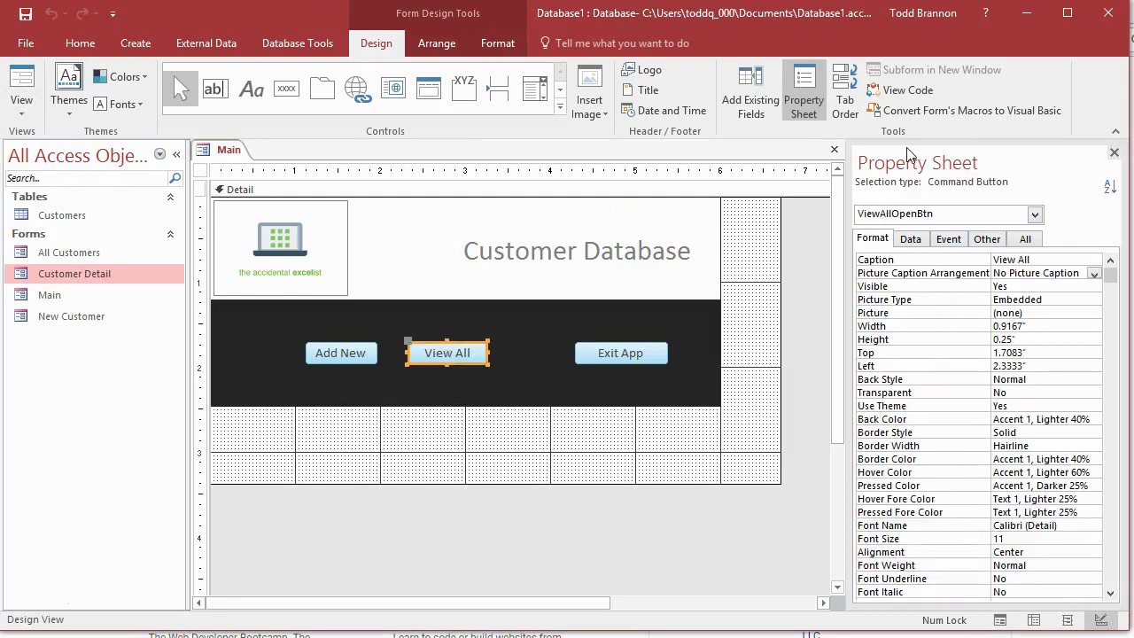
pyautogui.click(947, 246)
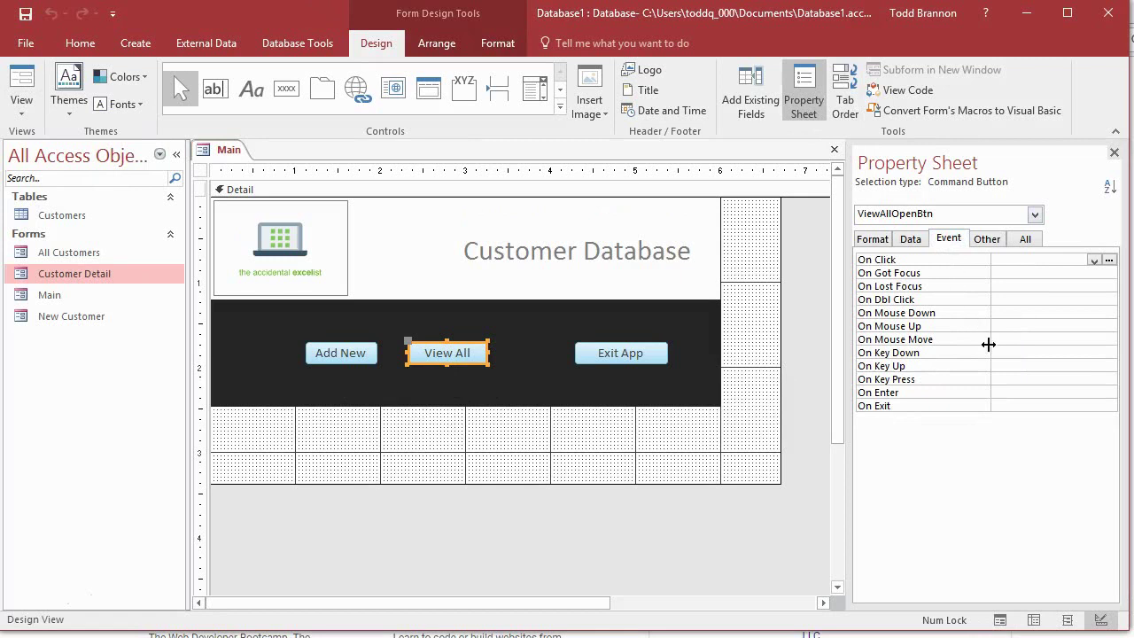
pyautogui.click(1109, 260)
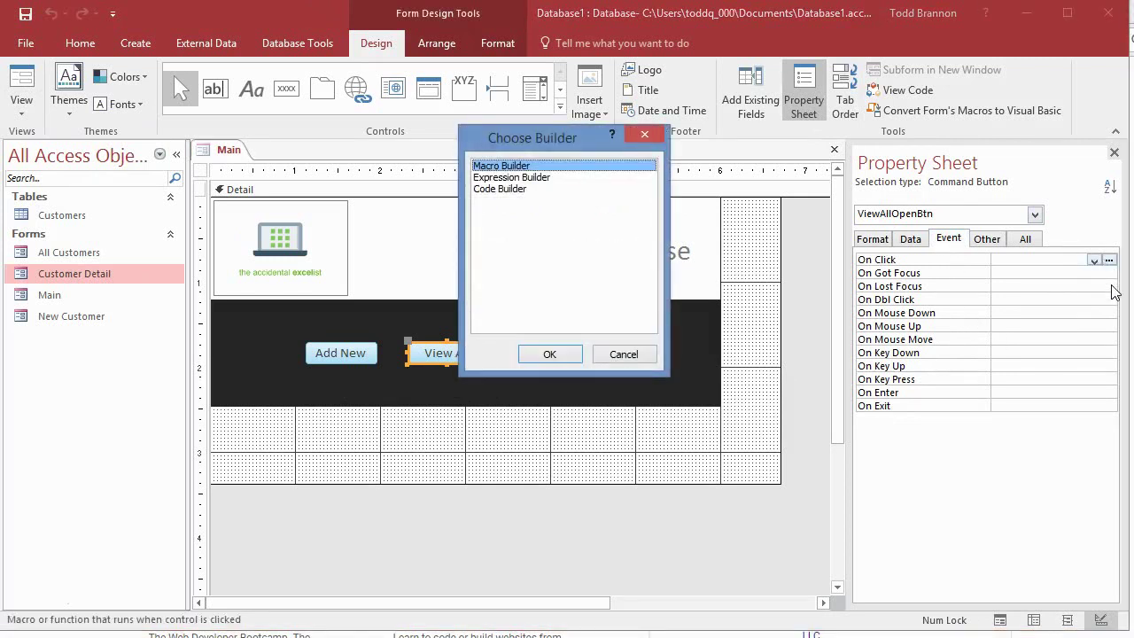
pyautogui.click(550, 354)
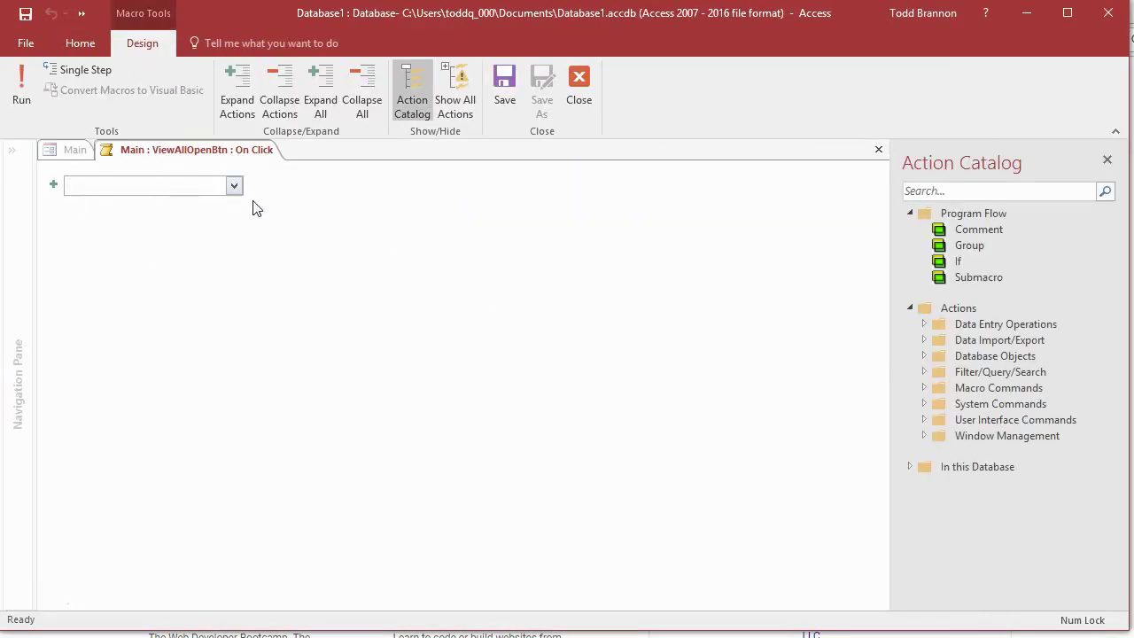
# - Add an OpenForm action that opens the All Customers form to the View All button's macro
pyautogui.click(235, 185)
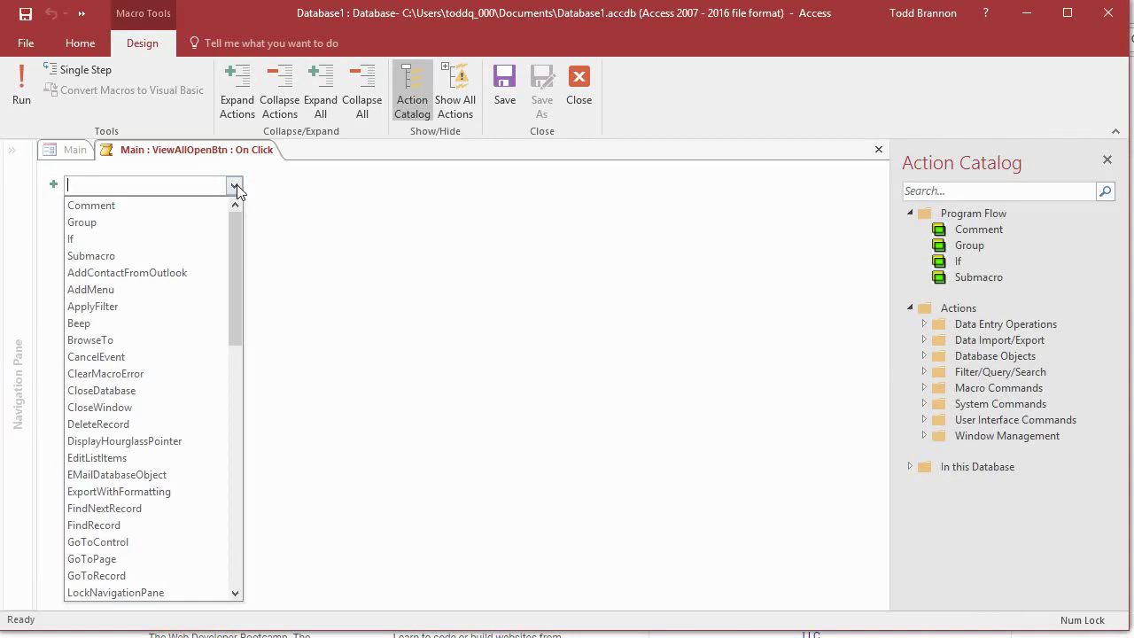
pyautogui.write('op')
pyautogui.press('Return')
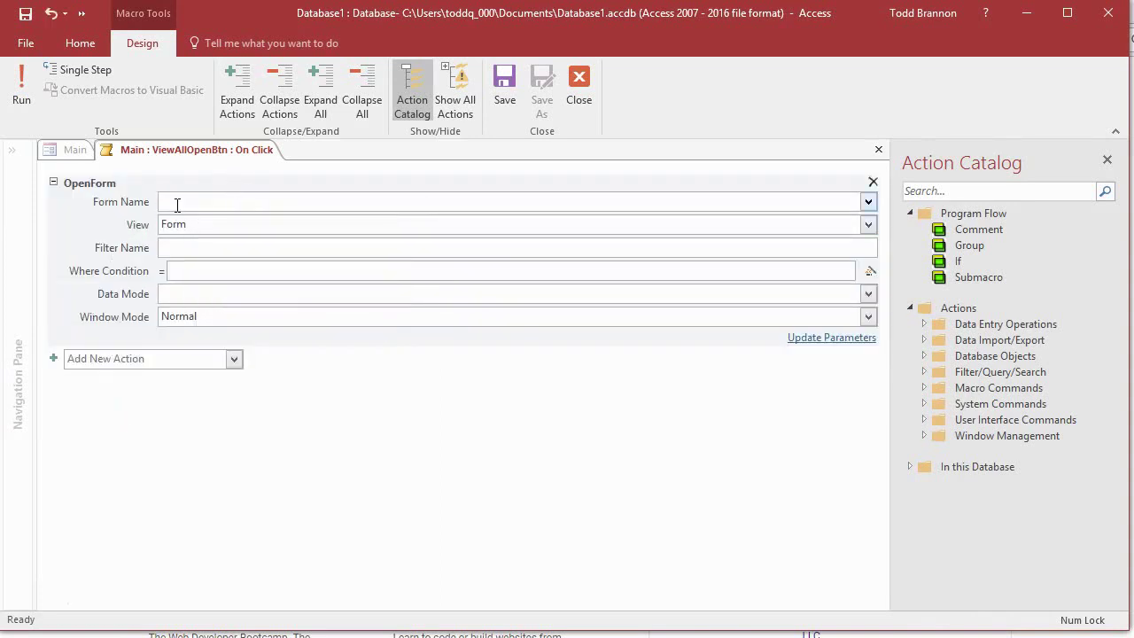
pyautogui.write('V')
pyautogui.press('BackSpace')
pyautogui.press('BackSpace')
pyautogui.write('All Customers')
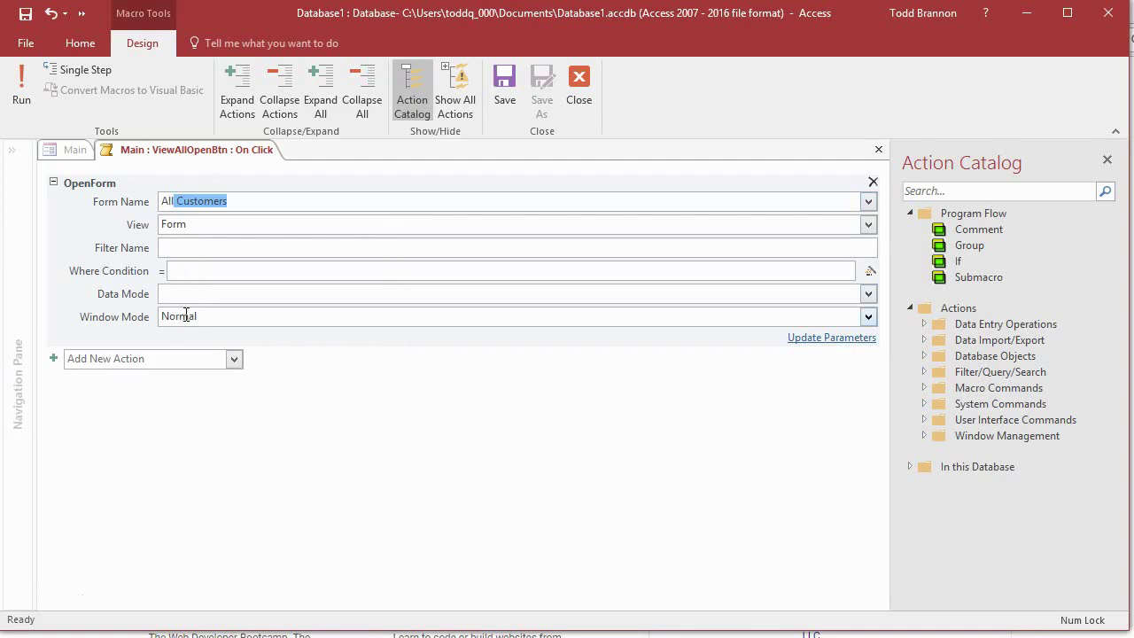
pyautogui.moveTo(183, 312)
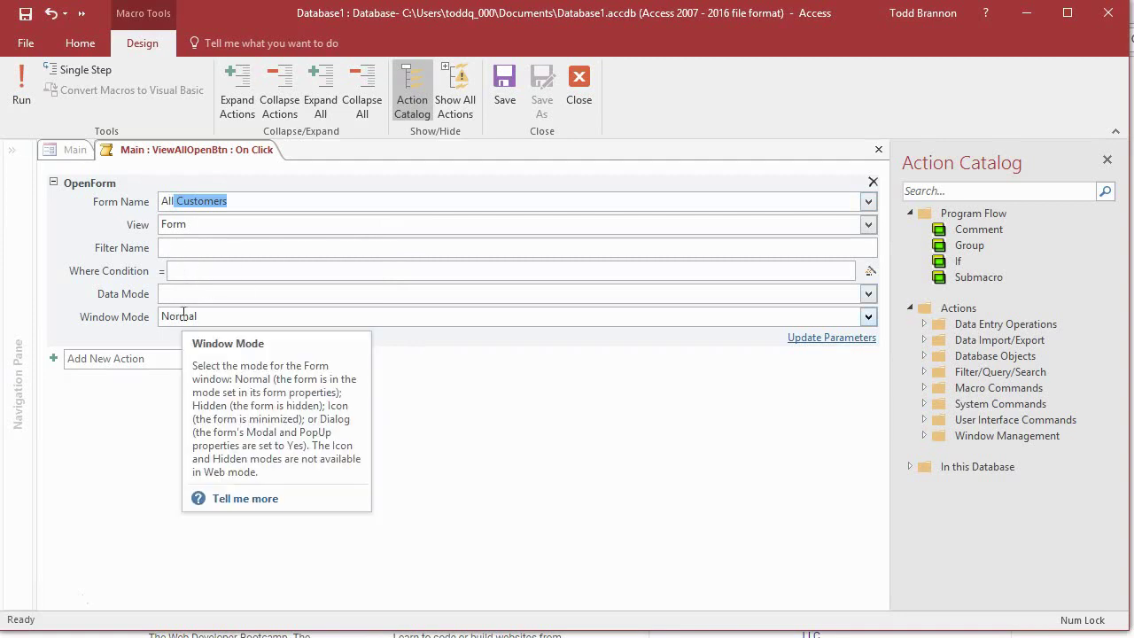
pyautogui.click(867, 295)
pyautogui.click(867, 296)
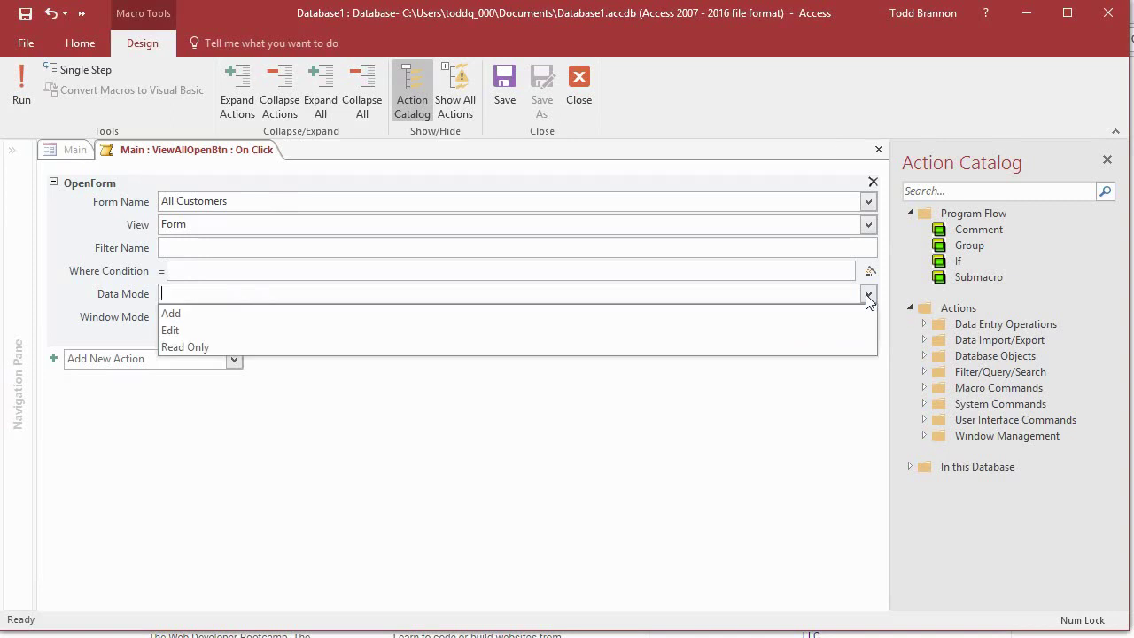
pyautogui.click(867, 296)
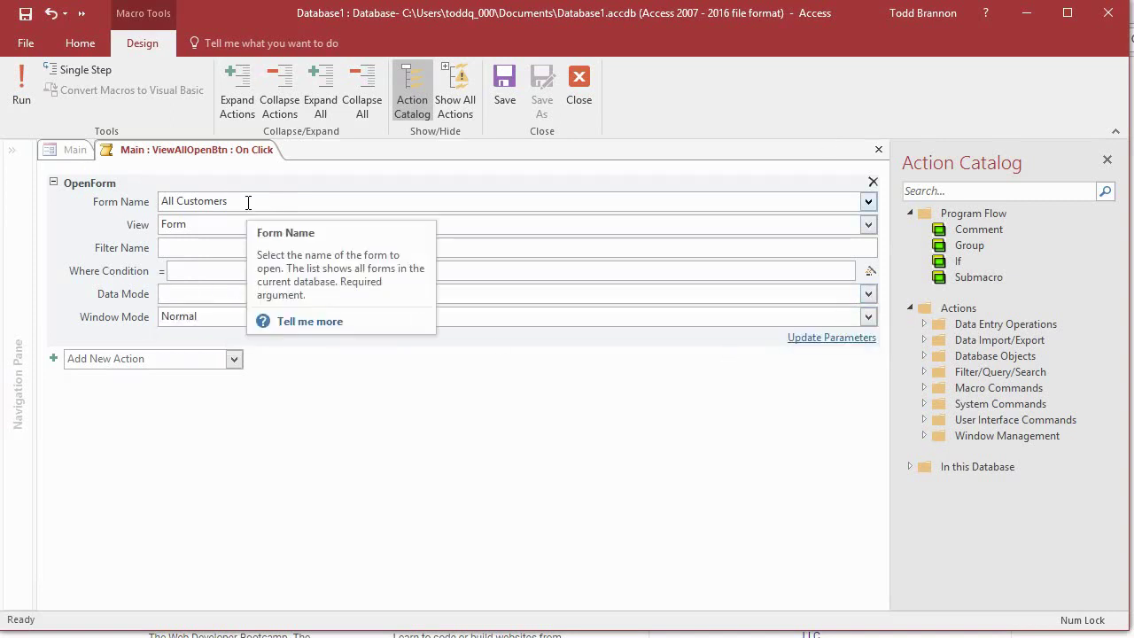
# - Add a CloseWindow action below the OpenForm action in the View All button's macro
pyautogui.click(75, 358)
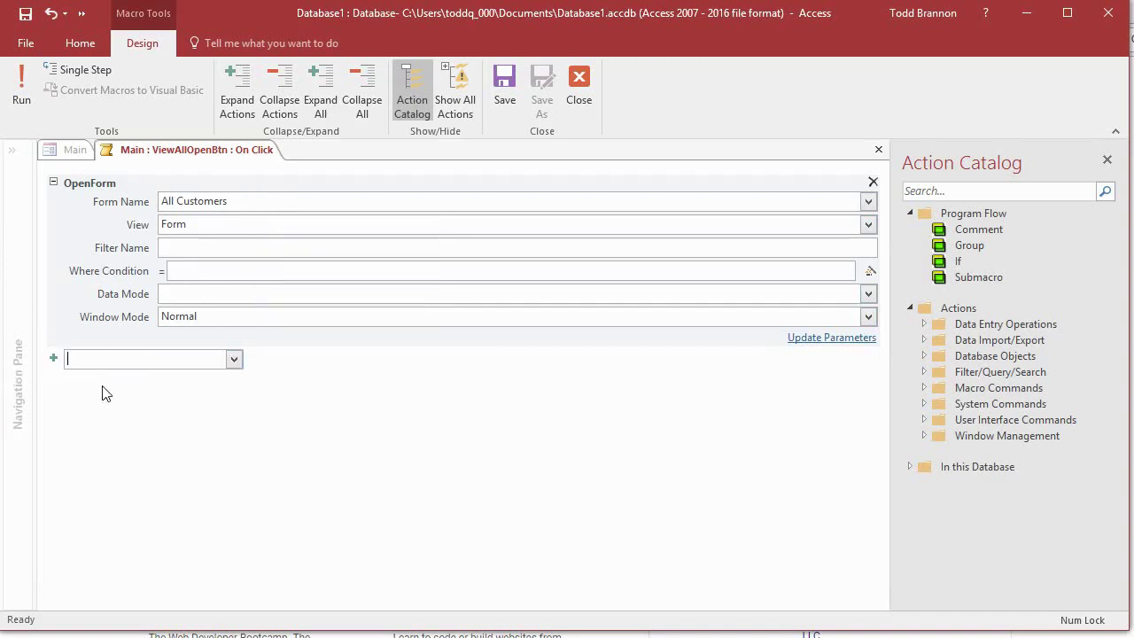
pyautogui.write('Clo')
pyautogui.write('se')
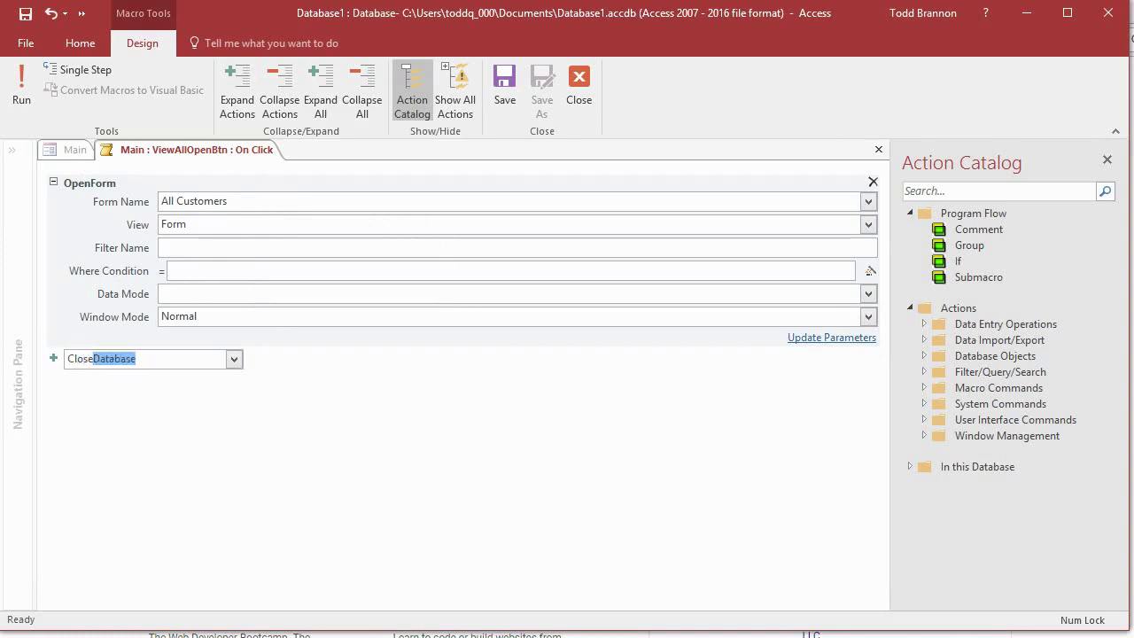
pyautogui.write('F')
pyautogui.write('Window')
pyautogui.press('Return')
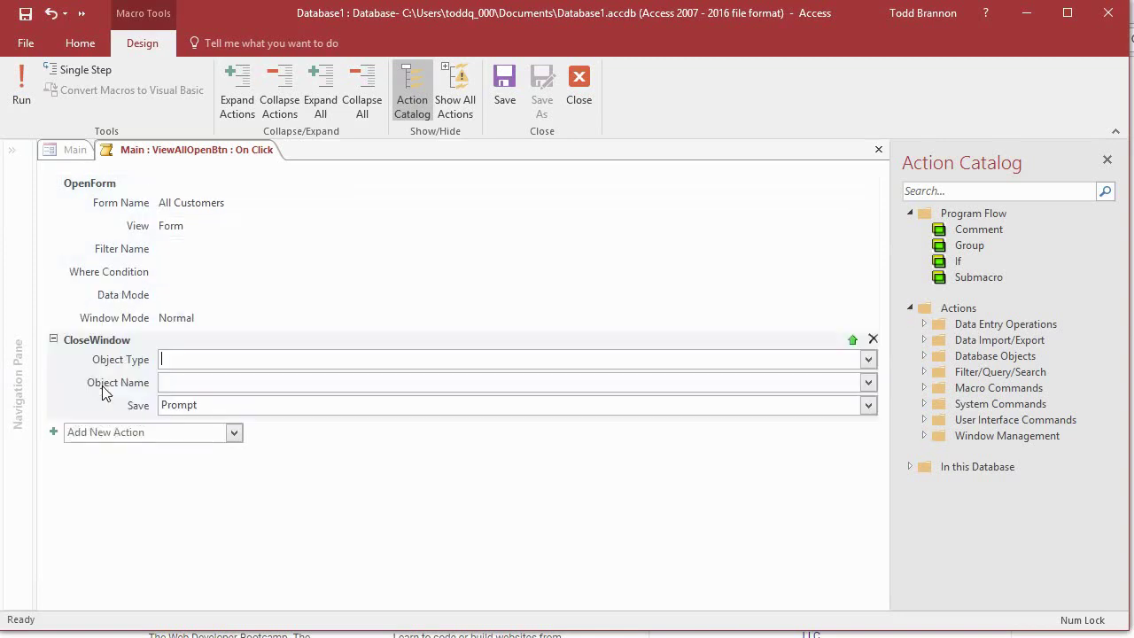
# - Set the CloseWindow action's object type to Form and object name to Main, and close the macro with its changes saved
pyautogui.click(189, 361)
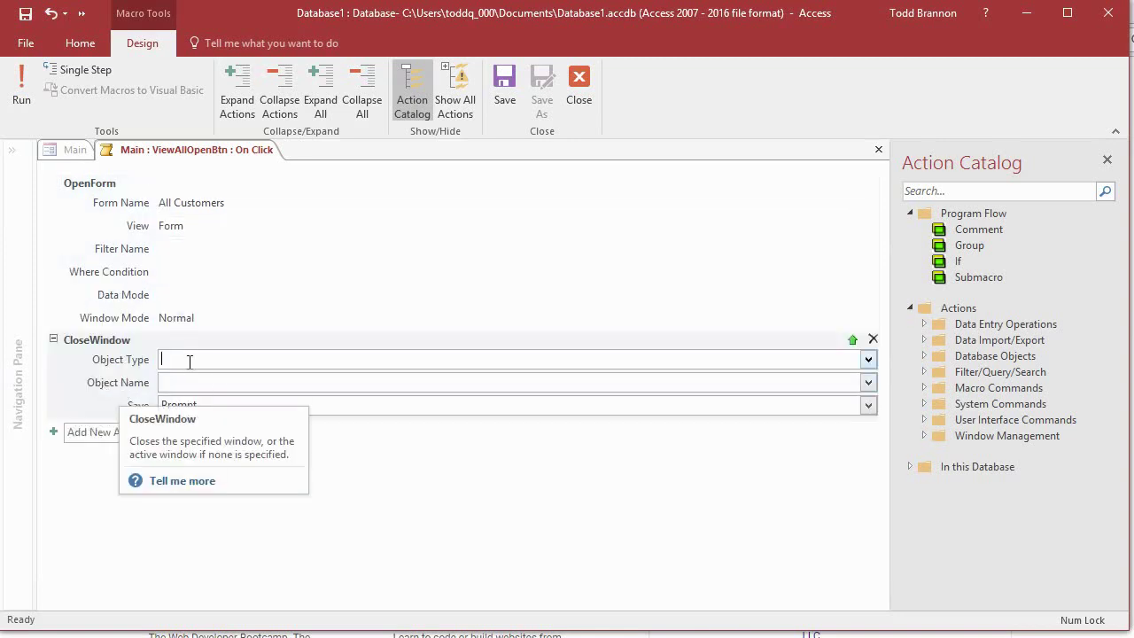
pyautogui.write('Form')
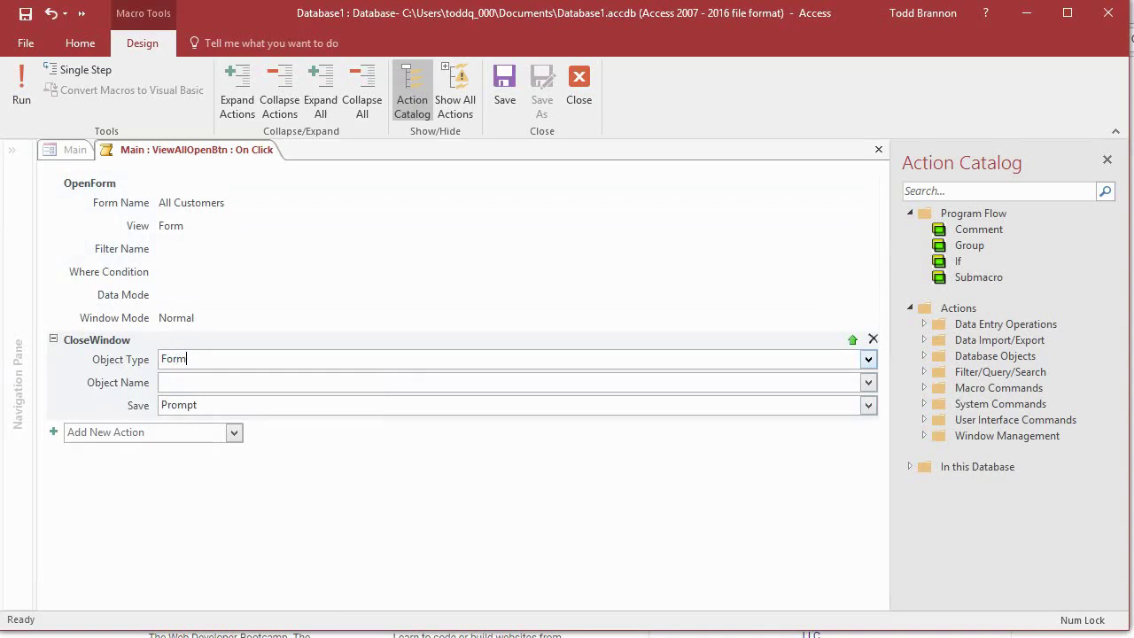
pyautogui.press('Tab')
pyautogui.write('Main')
pyautogui.press('Tab')
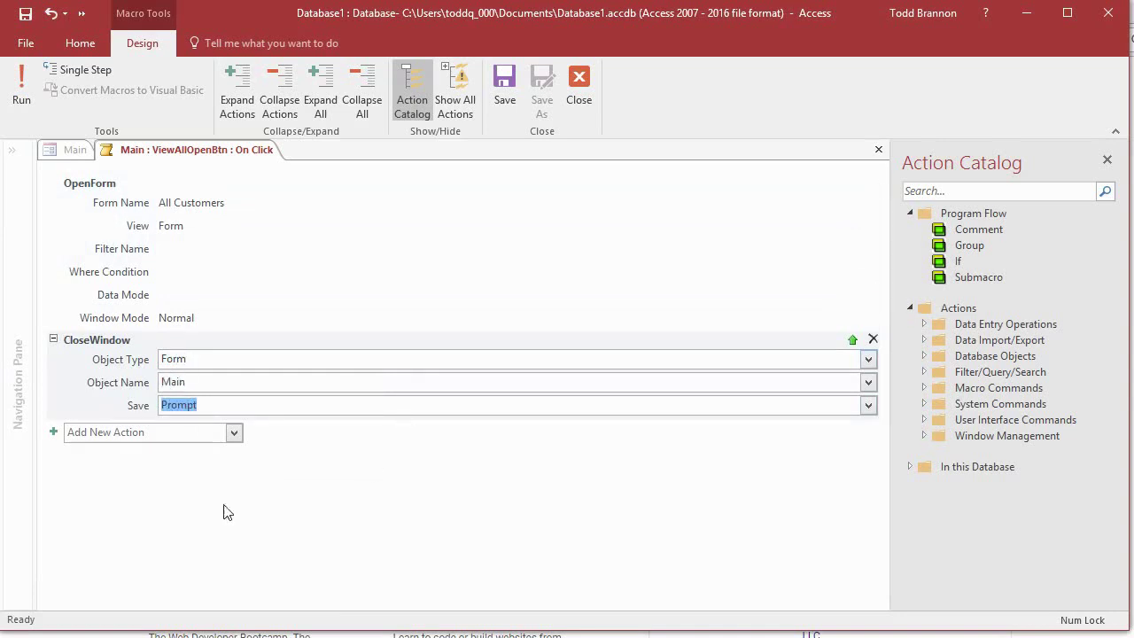
pyautogui.moveTo(834, 192)
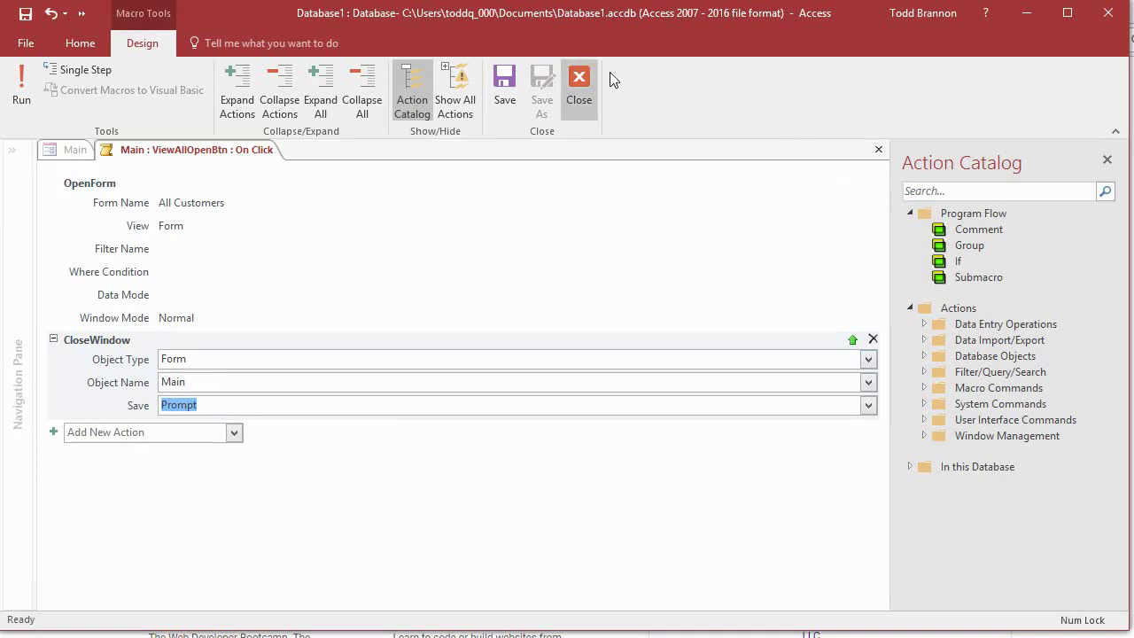
pyautogui.click(580, 95)
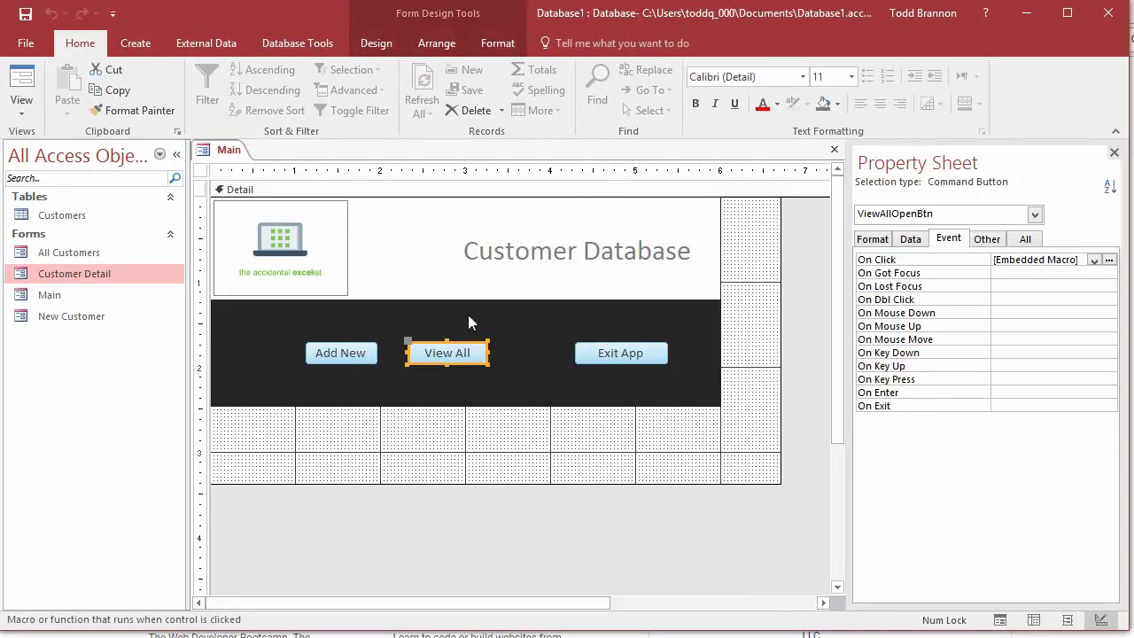
# - Test the View All button with the Main form in Form View, saving the Main form's design changes
pyautogui.click(19, 113)
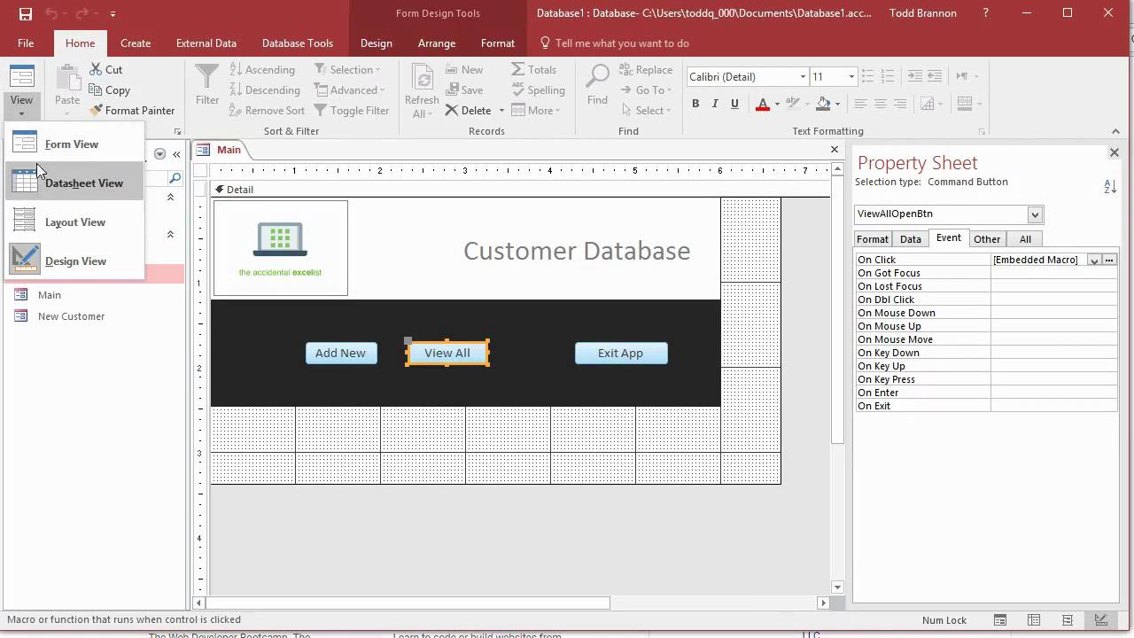
pyautogui.click(44, 144)
pyautogui.click(427, 315)
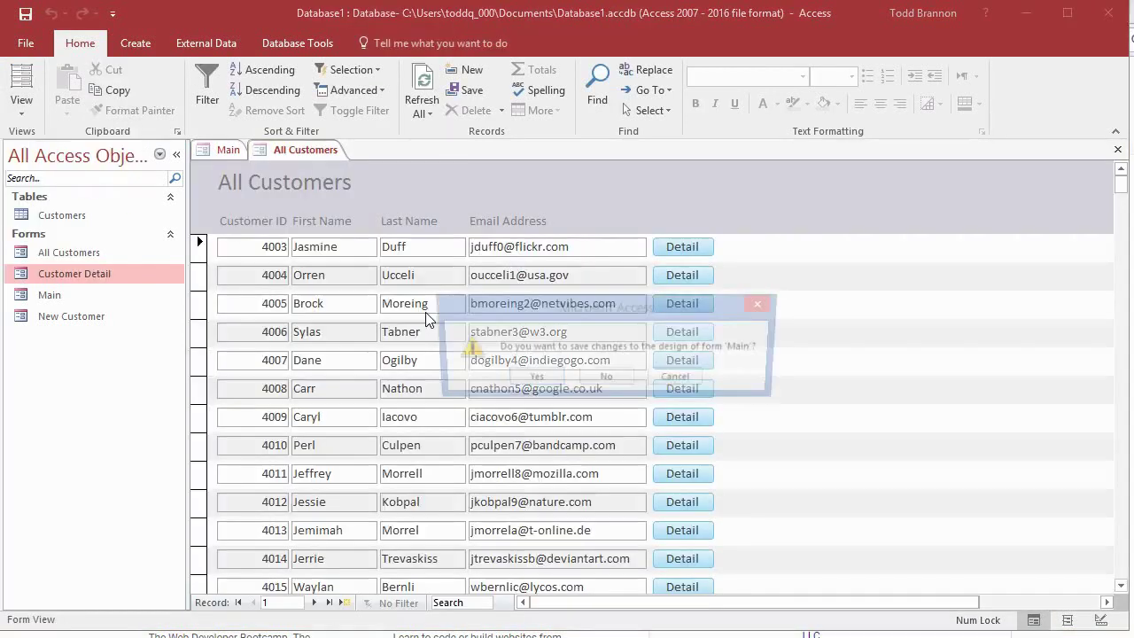
pyautogui.click(534, 379)
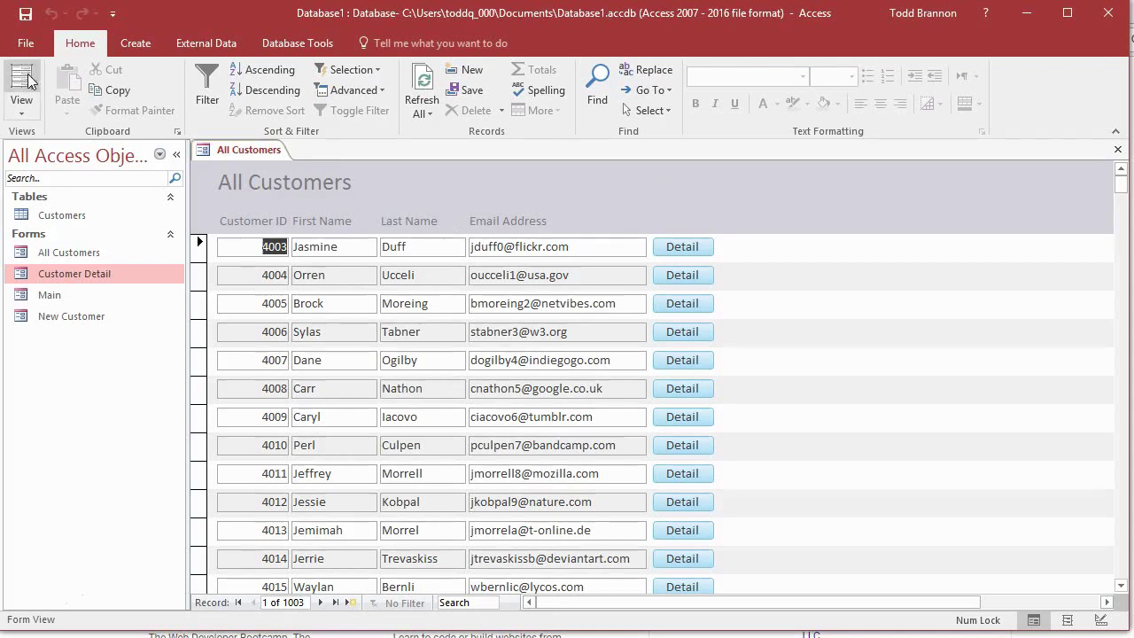
# - In the All Customers form's design, draw a command button in the form header above the Detail button
pyautogui.click(21, 102)
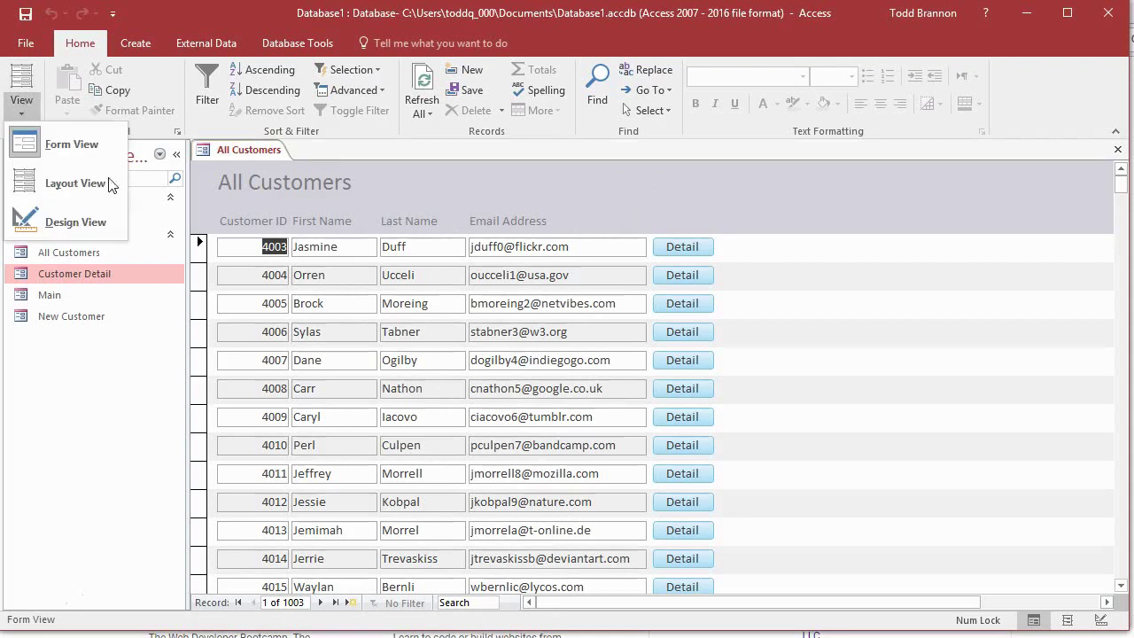
pyautogui.click(81, 218)
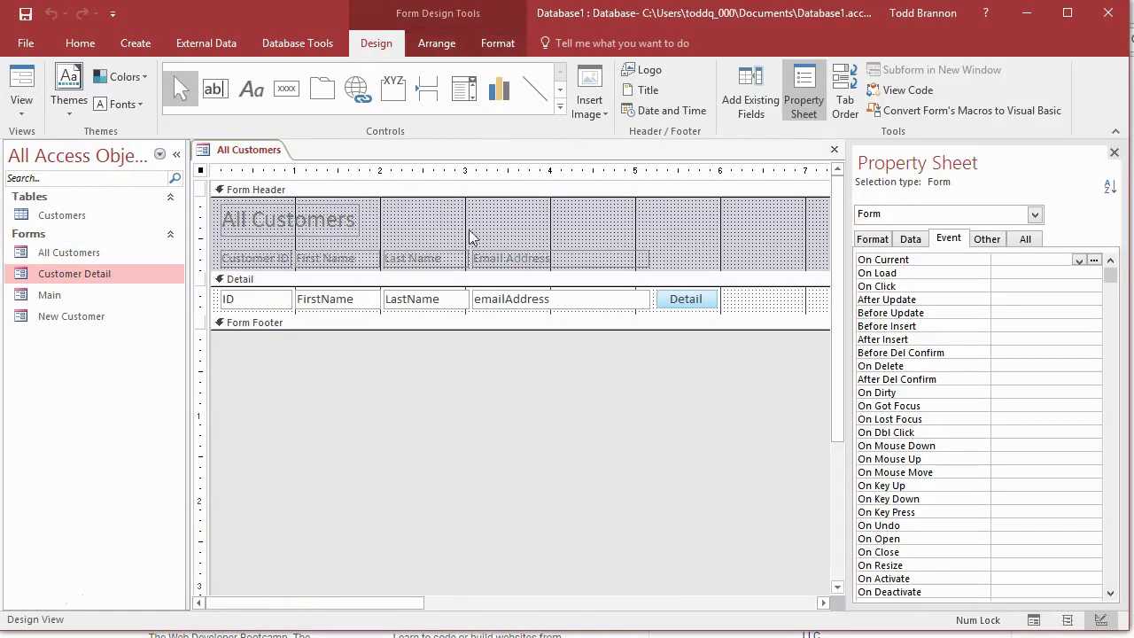
pyautogui.click(291, 89)
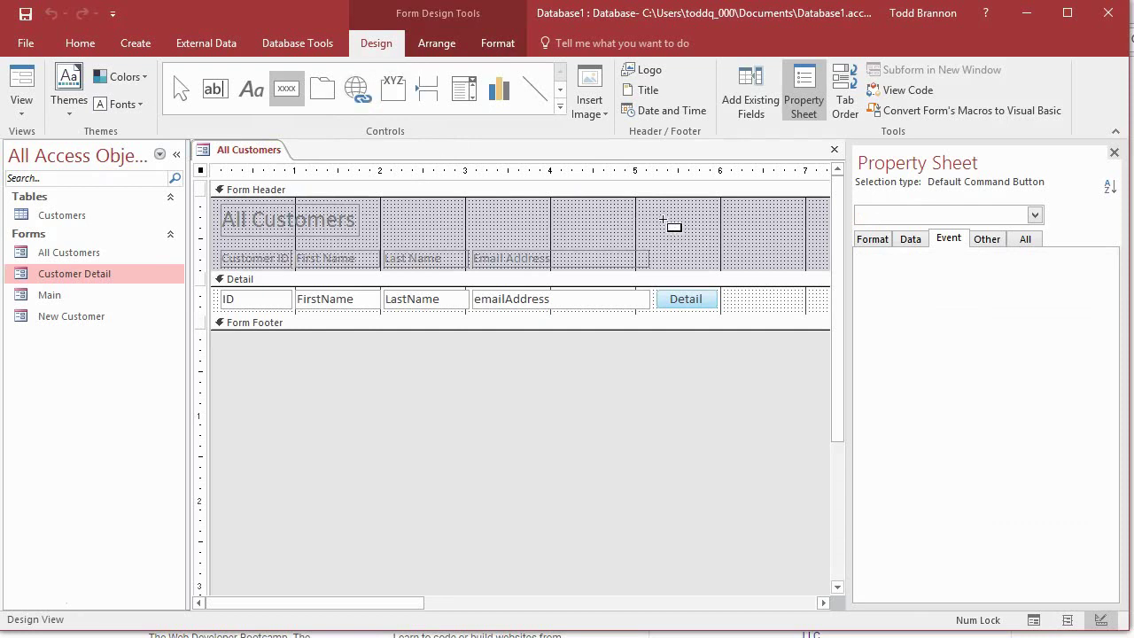
pyautogui.moveTo(655, 216); pyautogui.dragTo(724, 240)
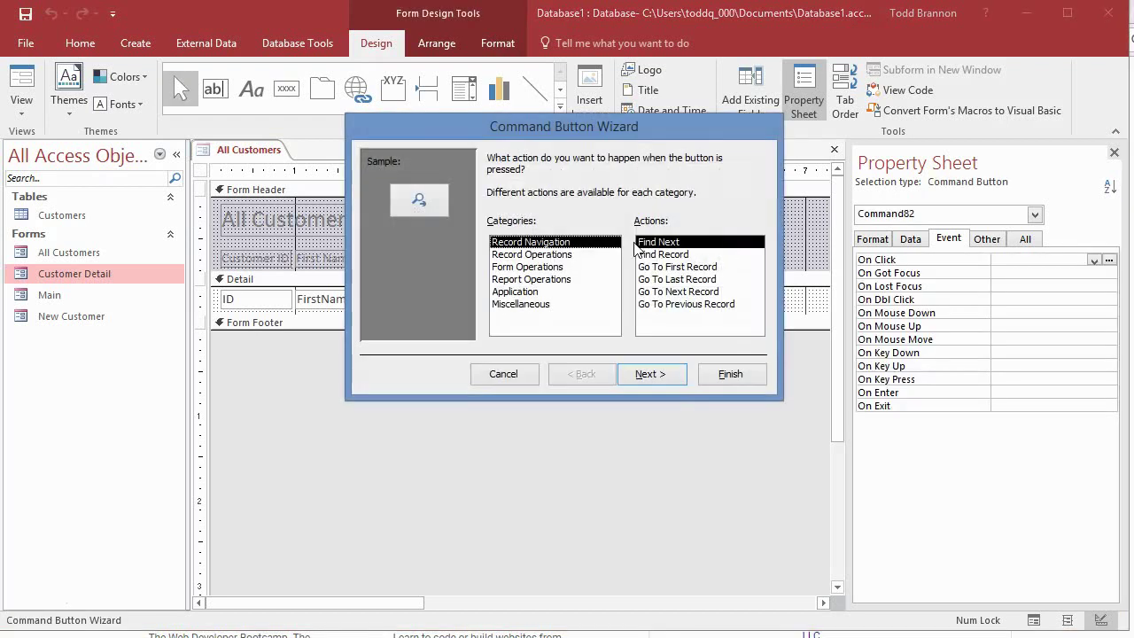
# - Assign the Close Form operation to the new header button and give it the text label "Close"
pyautogui.click(554, 267)
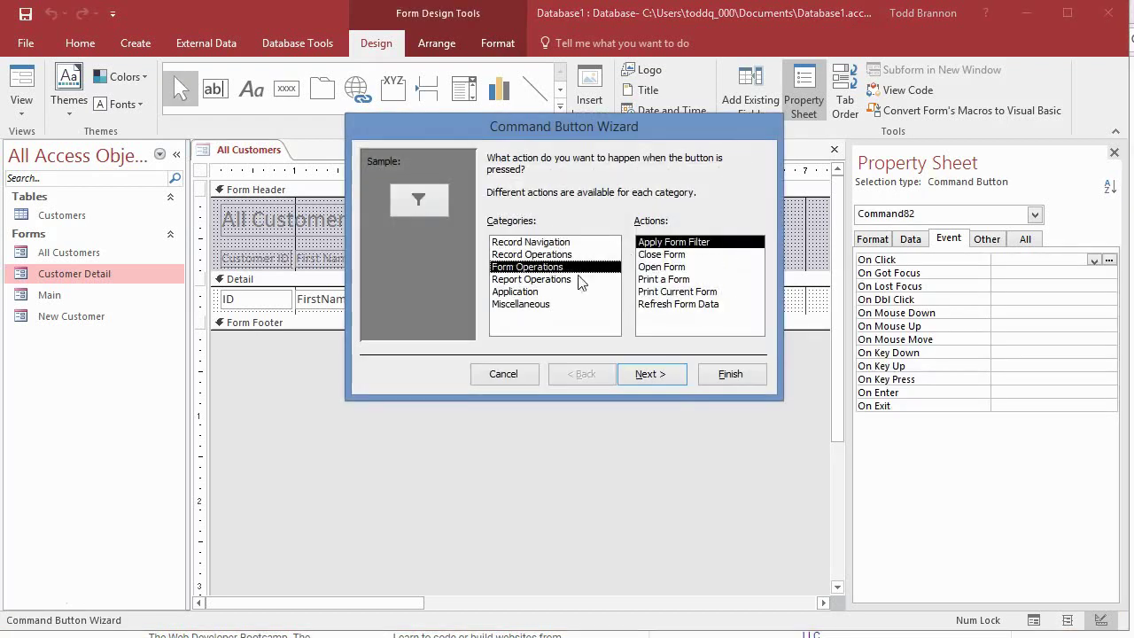
pyautogui.click(691, 255)
pyautogui.click(657, 374)
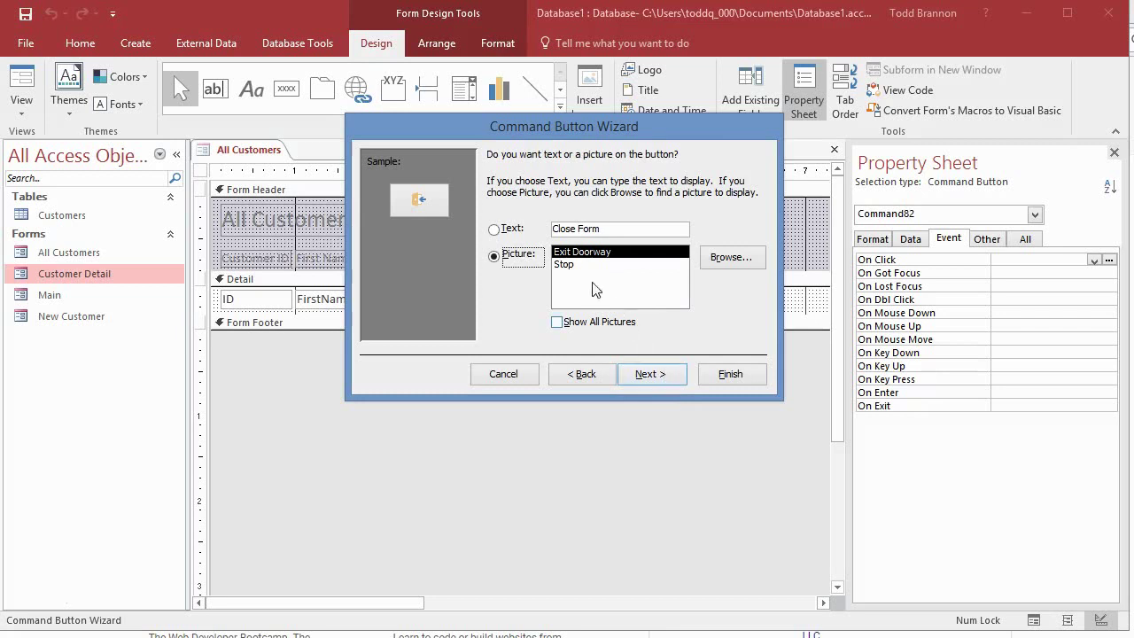
pyautogui.click(497, 230)
pyautogui.moveTo(594, 230); pyautogui.dragTo(574, 231)
pyautogui.press('BackSpace')
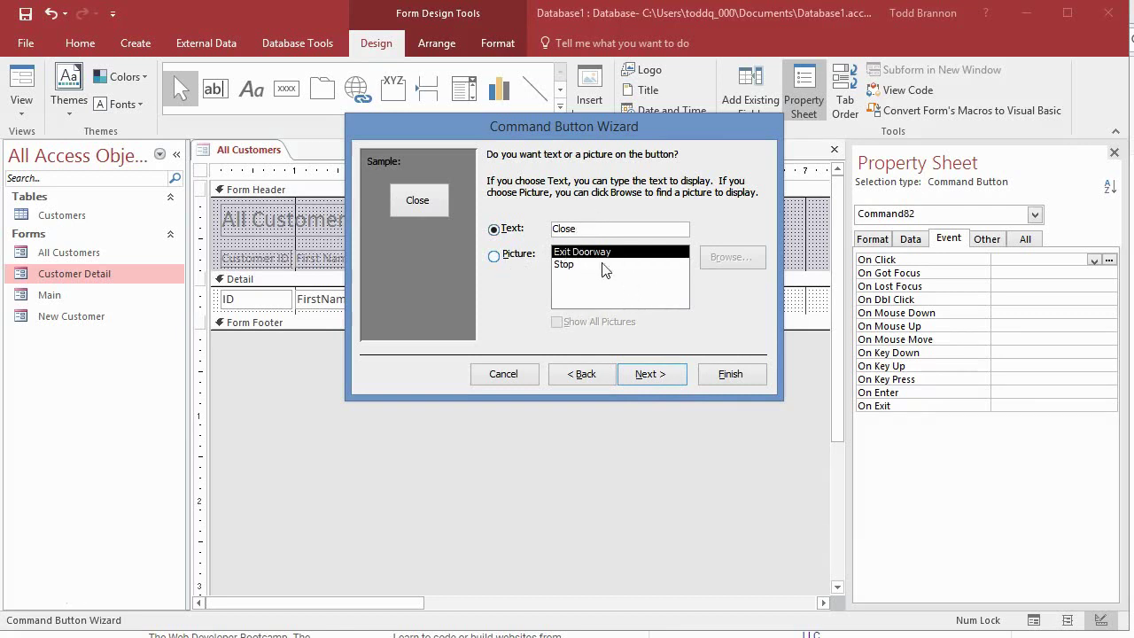
pyautogui.click(668, 374)
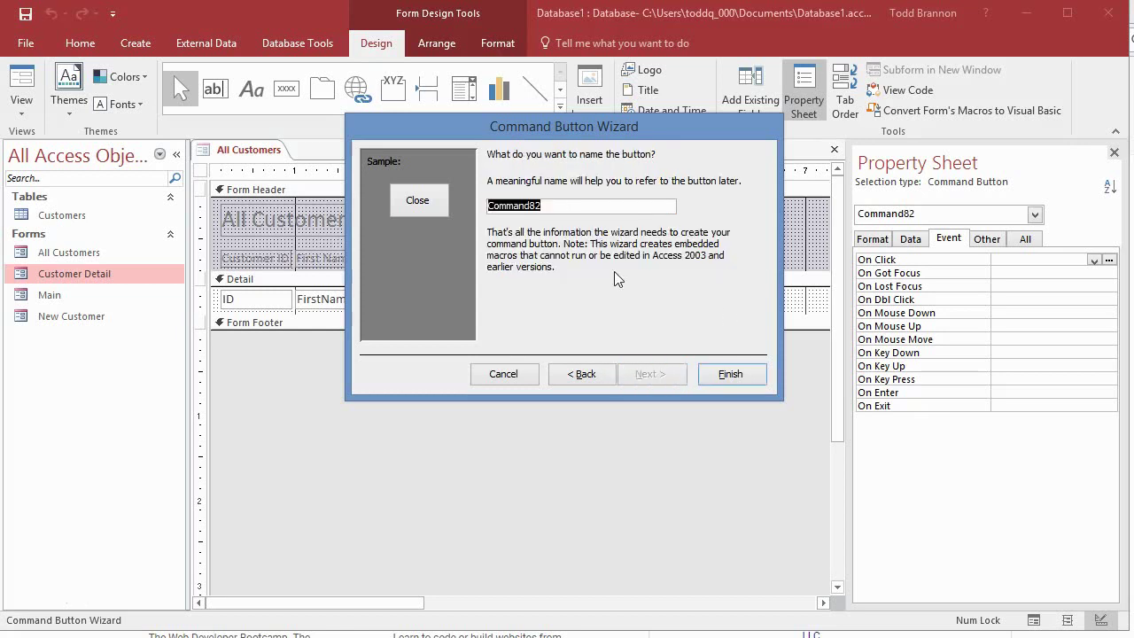
# - Name the button CloseAllCustomerBtn, finish the wizard, and widen the button to match the Detail button
pyautogui.write('CloseAllCustomer')
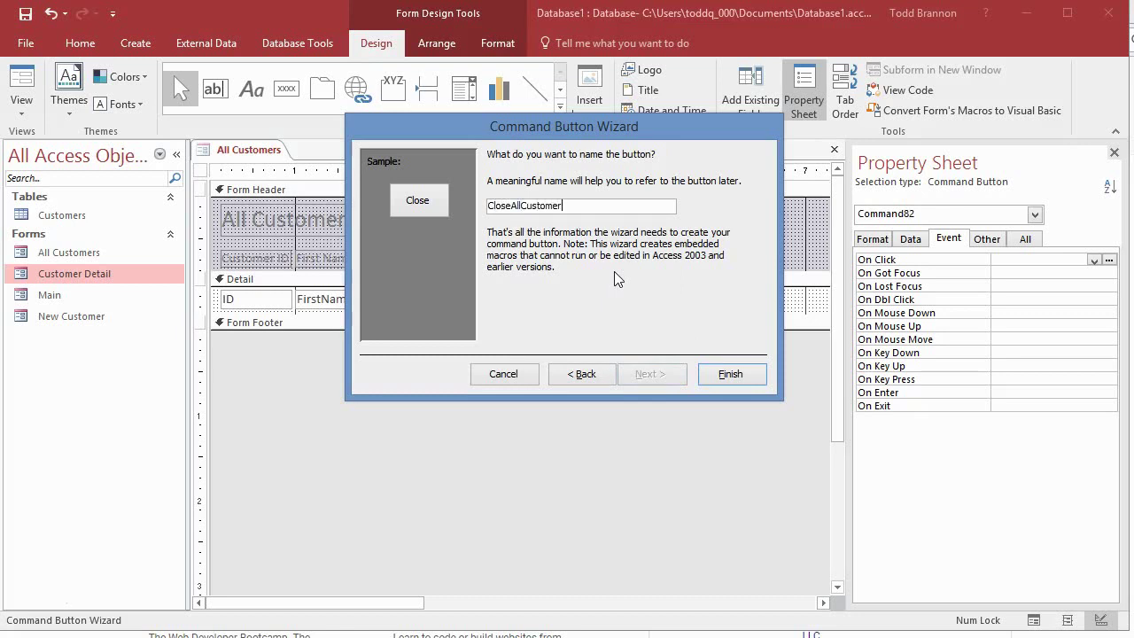
pyautogui.write('Btn')
pyautogui.click(722, 373)
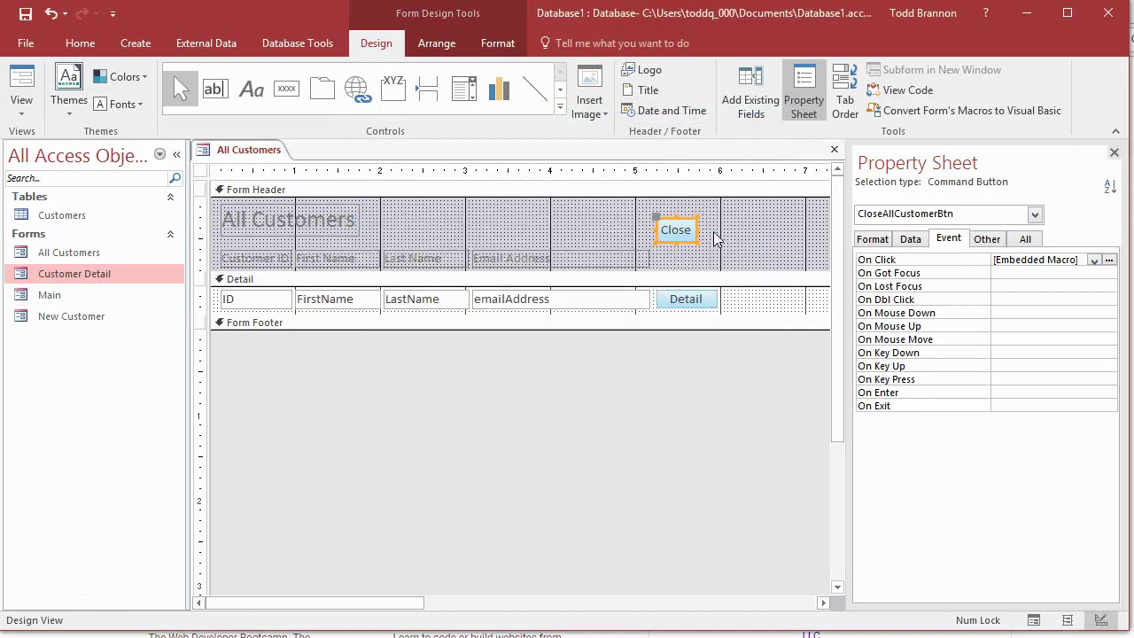
pyautogui.moveTo(697, 230); pyautogui.dragTo(716, 242)
pyautogui.click(687, 235)
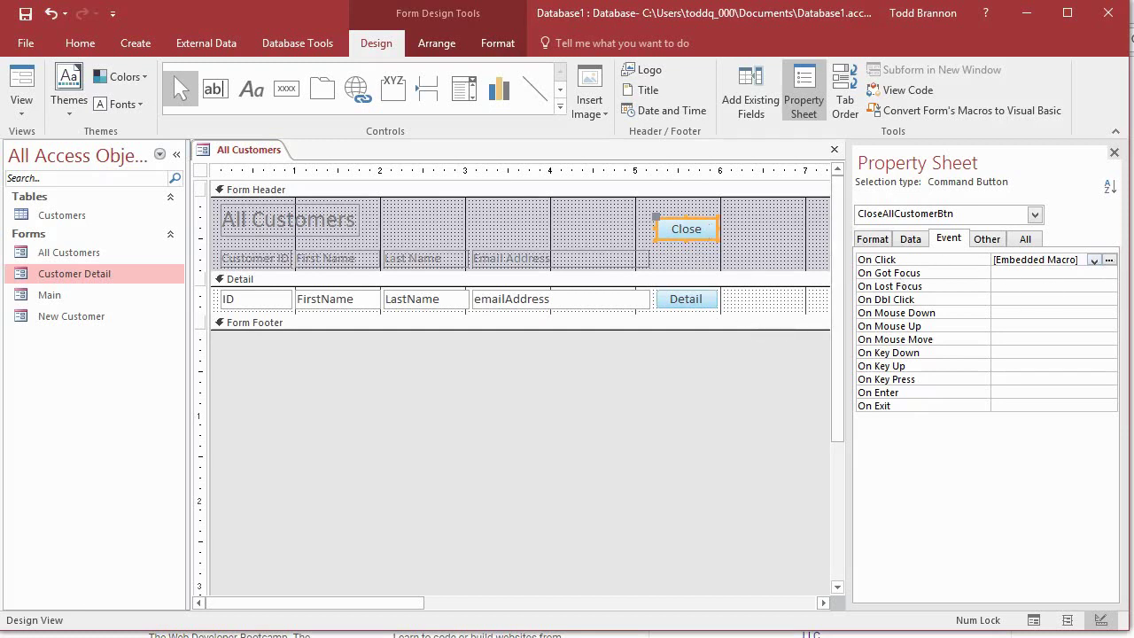
# - Add an OpenForm action for the Main form after CloseWindow in the Close button's On Click macro, and close the macro with its changes saved
pyautogui.click(1110, 261)
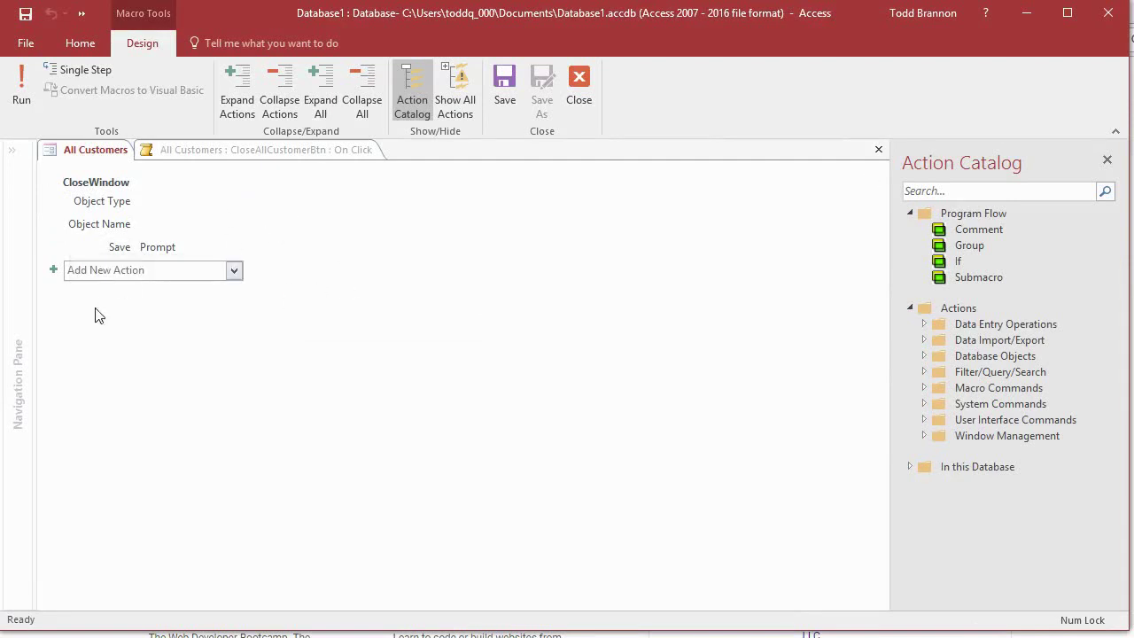
pyautogui.click(75, 271)
pyautogui.write('OpenForm')
pyautogui.press('Return')
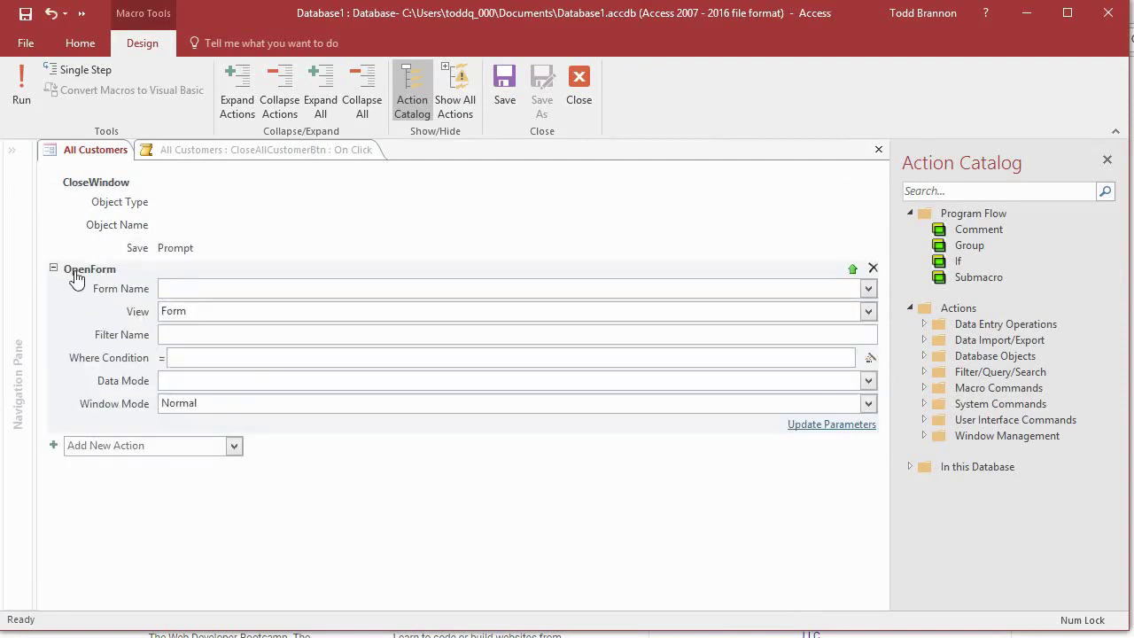
pyautogui.write('Main')
pyautogui.press('Tab')
pyautogui.press('Tab')
pyautogui.click(165, 361)
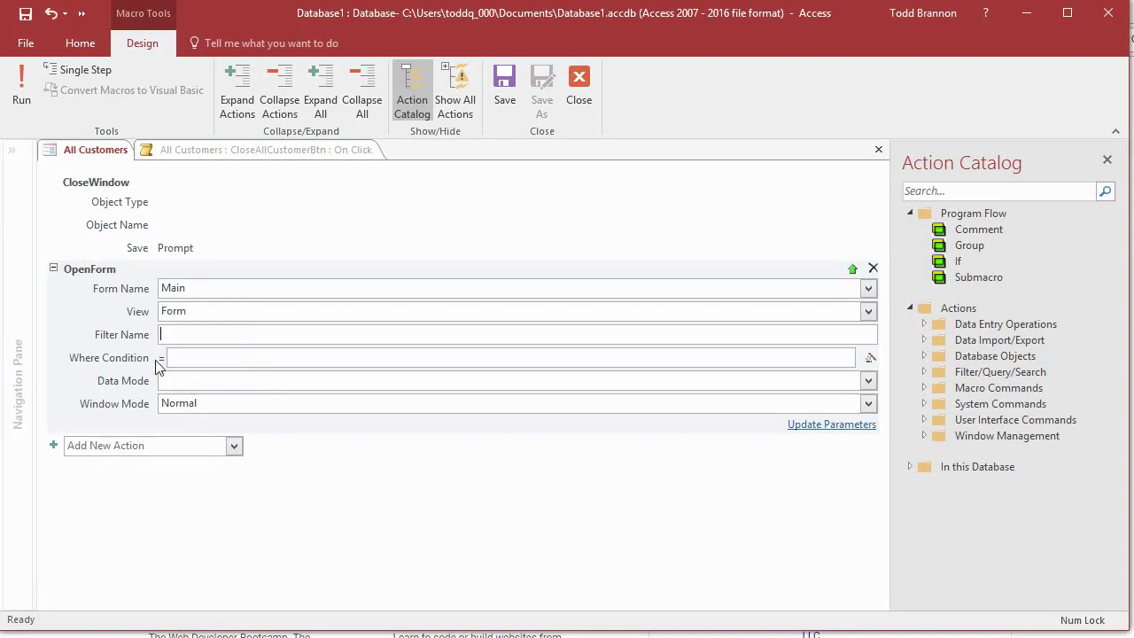
pyautogui.click(585, 81)
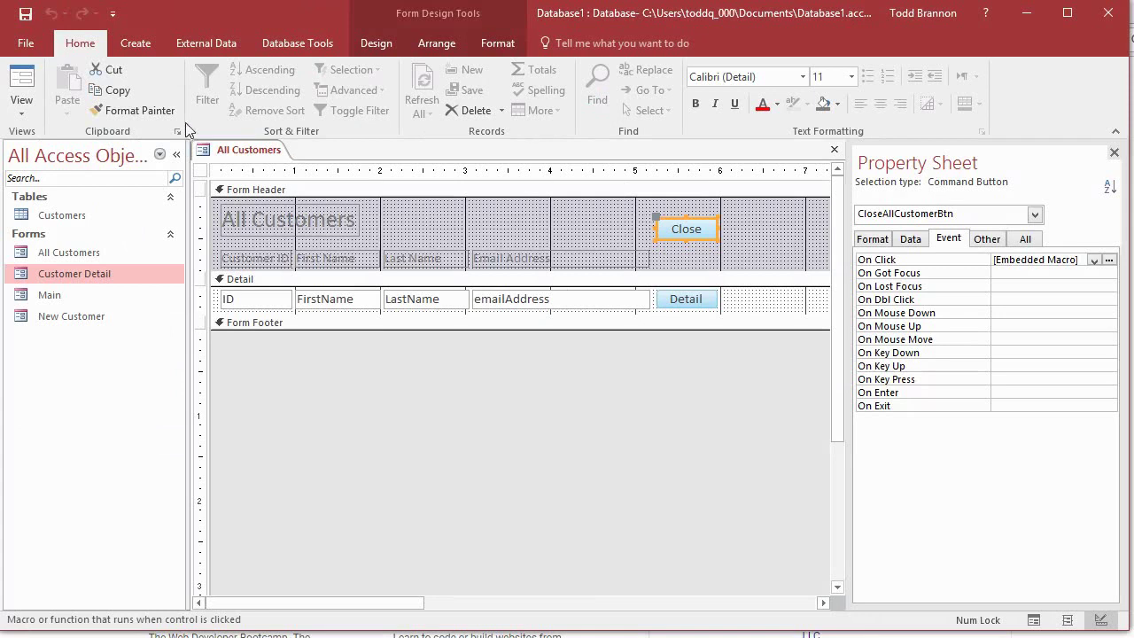
# - Check the All Customers form in Form View, and slightly adjust the Close button's size back in its design
pyautogui.click(21, 85)
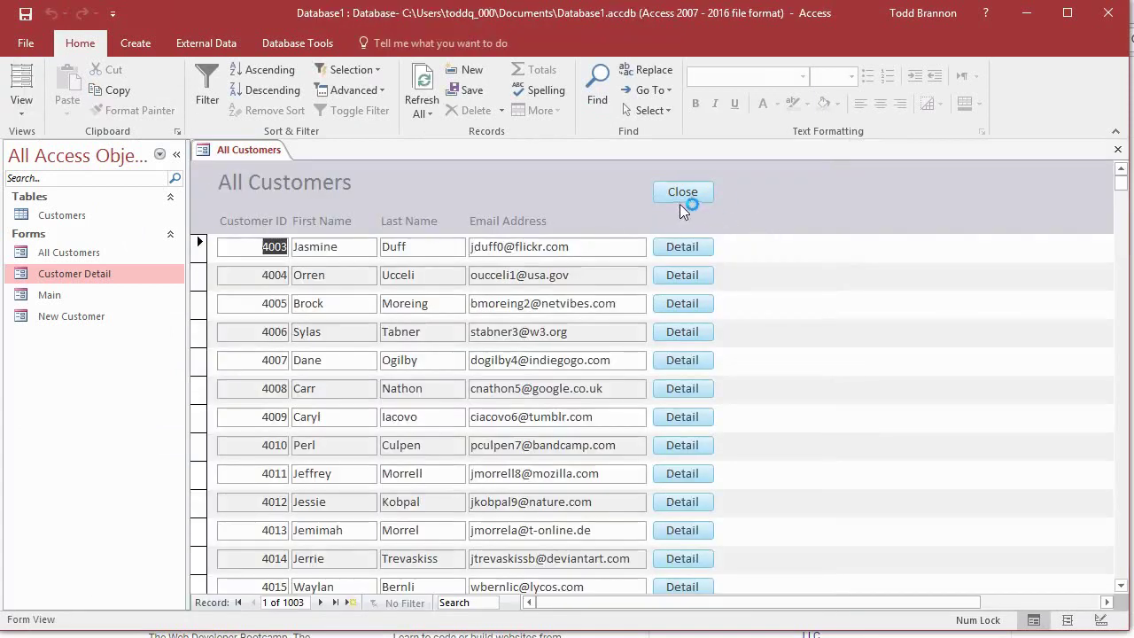
pyautogui.click(21, 105)
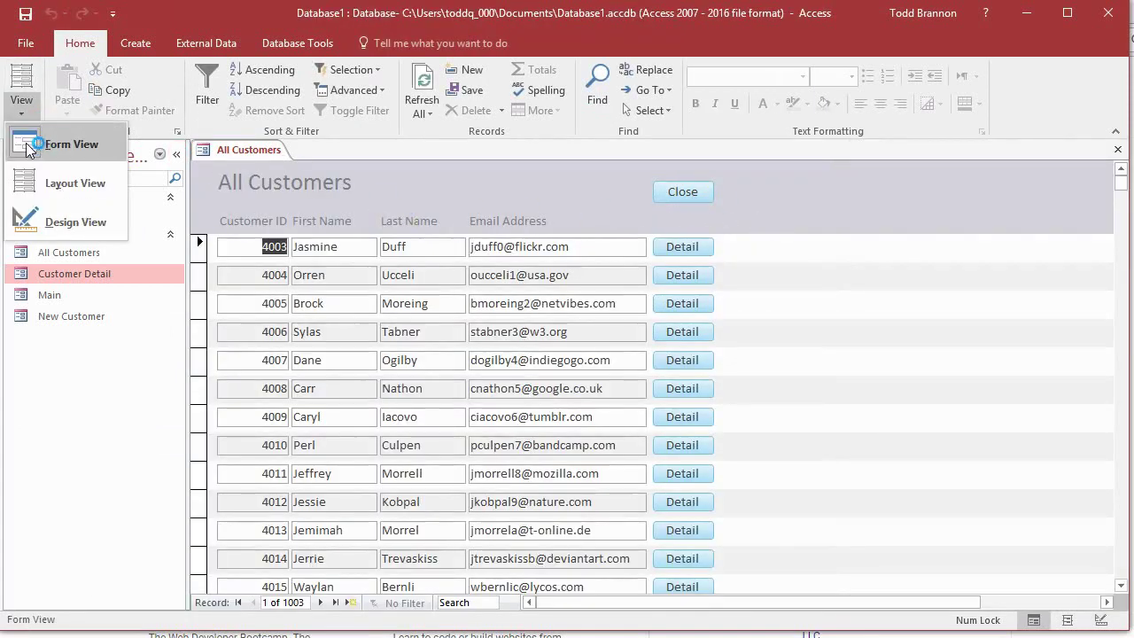
pyautogui.click(49, 222)
pyautogui.moveTo(654, 228); pyautogui.dragTo(680, 239)
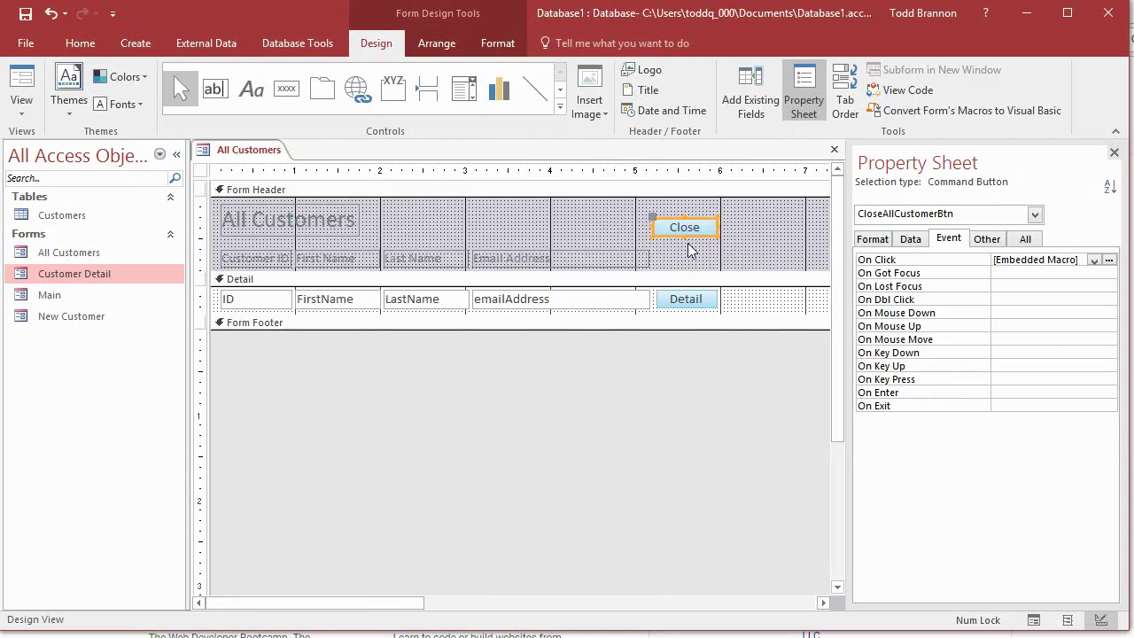
# - Make the Close button in the All Customers form header slightly taller and check its size in Form View
pyautogui.click(32, 82)
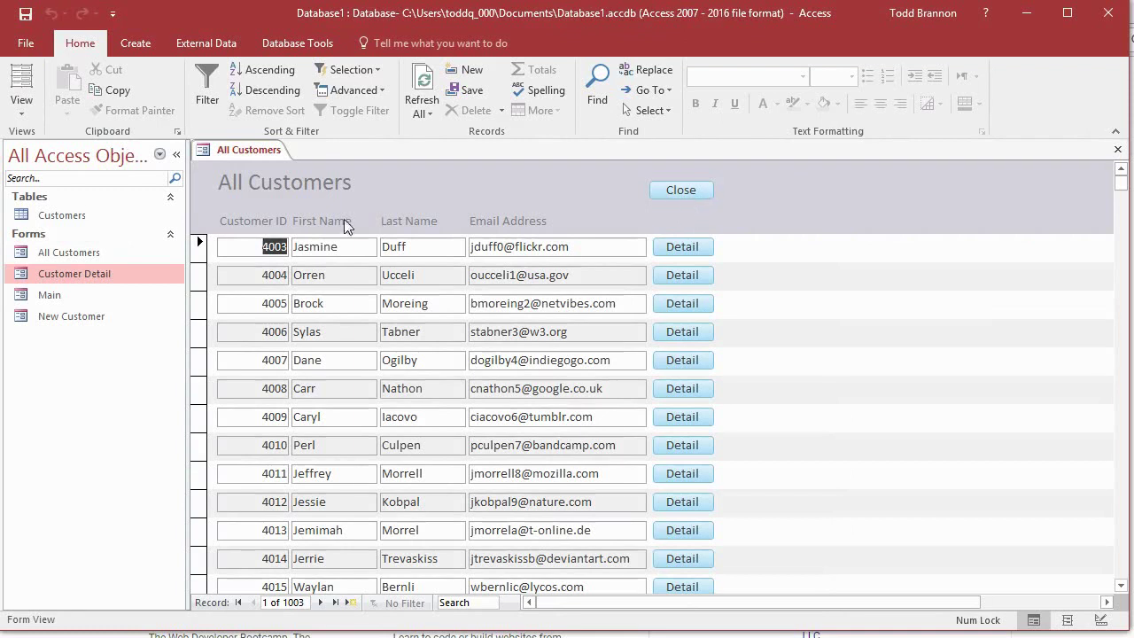
pyautogui.click(21, 114)
pyautogui.click(86, 222)
pyautogui.click(660, 223)
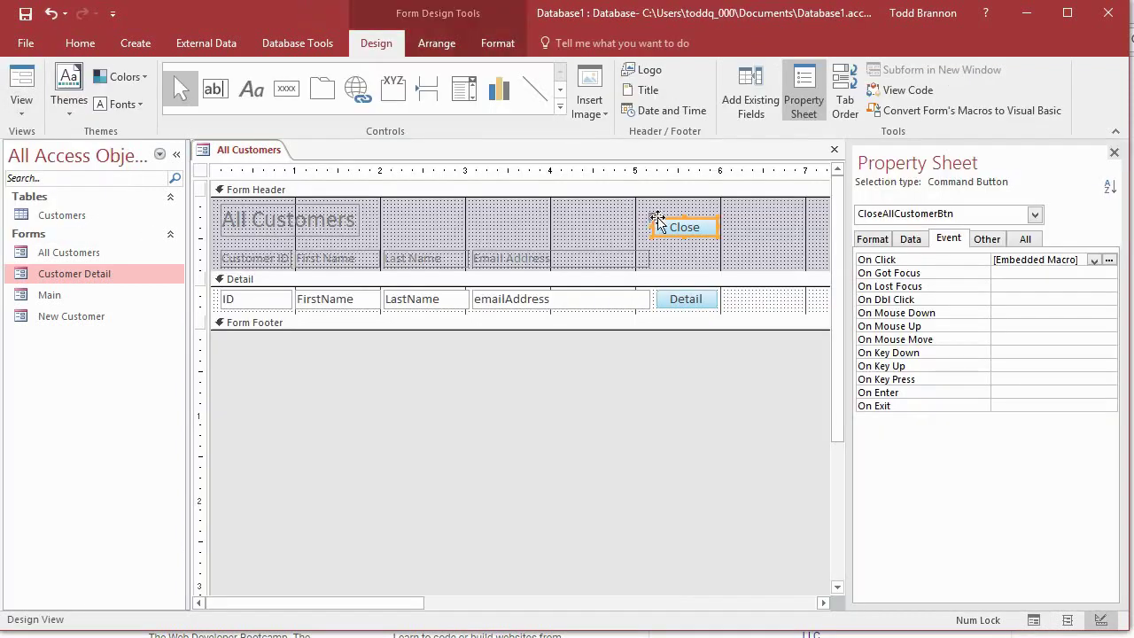
pyautogui.click(684, 235)
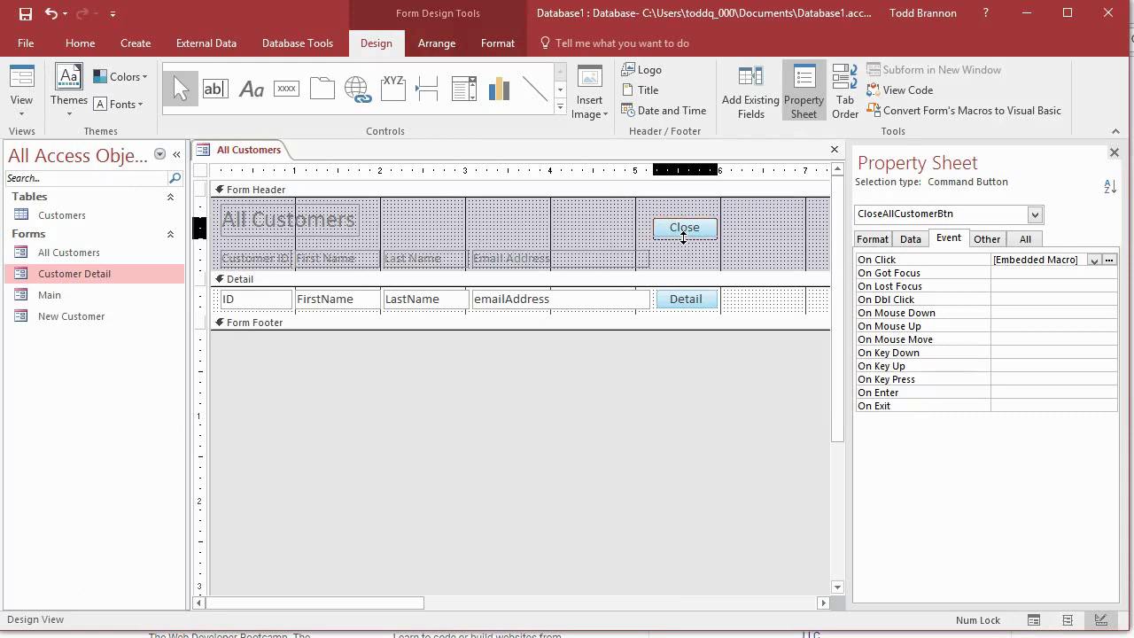
pyautogui.click(39, 92)
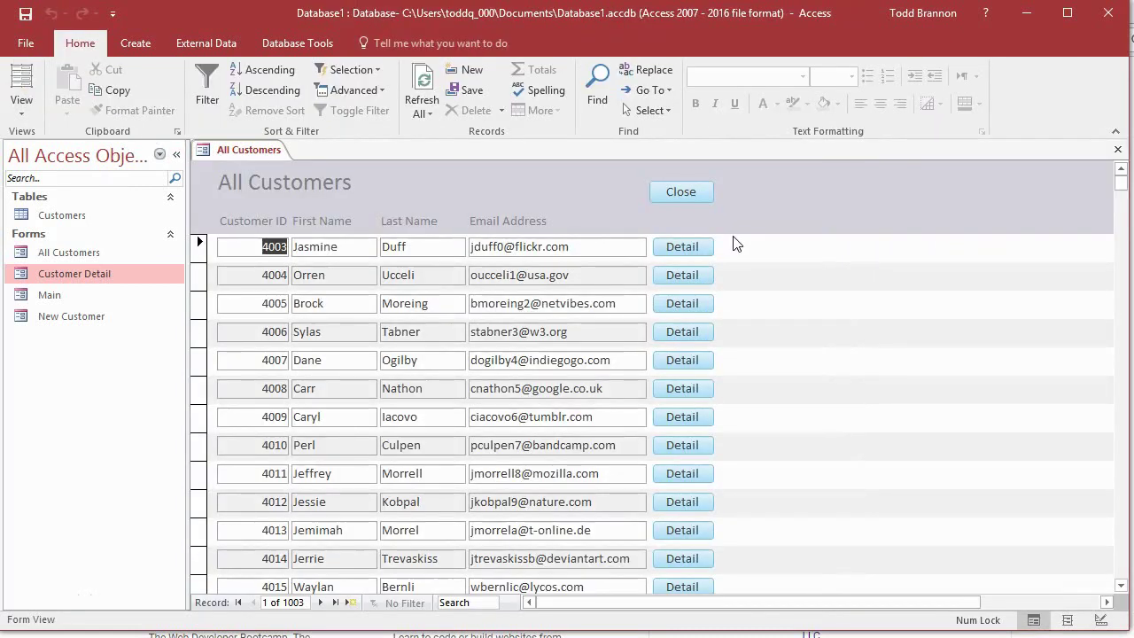
# - Close All Customers with its own Close button, saving the design changes, and test going between Main and All Customers
pyautogui.click(678, 197)
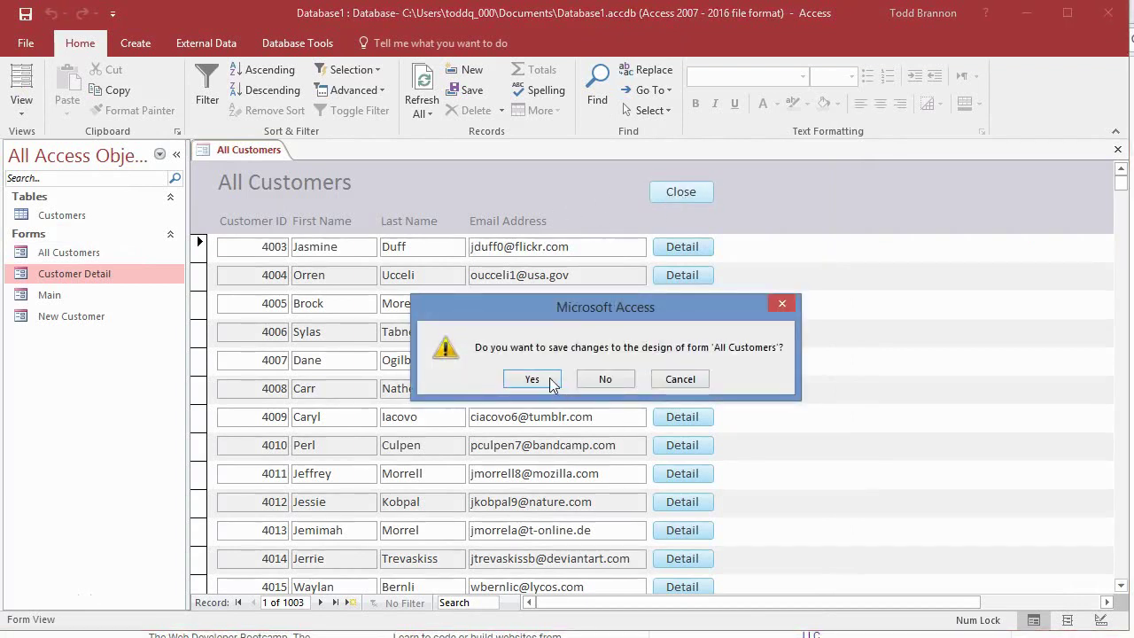
pyautogui.click(533, 379)
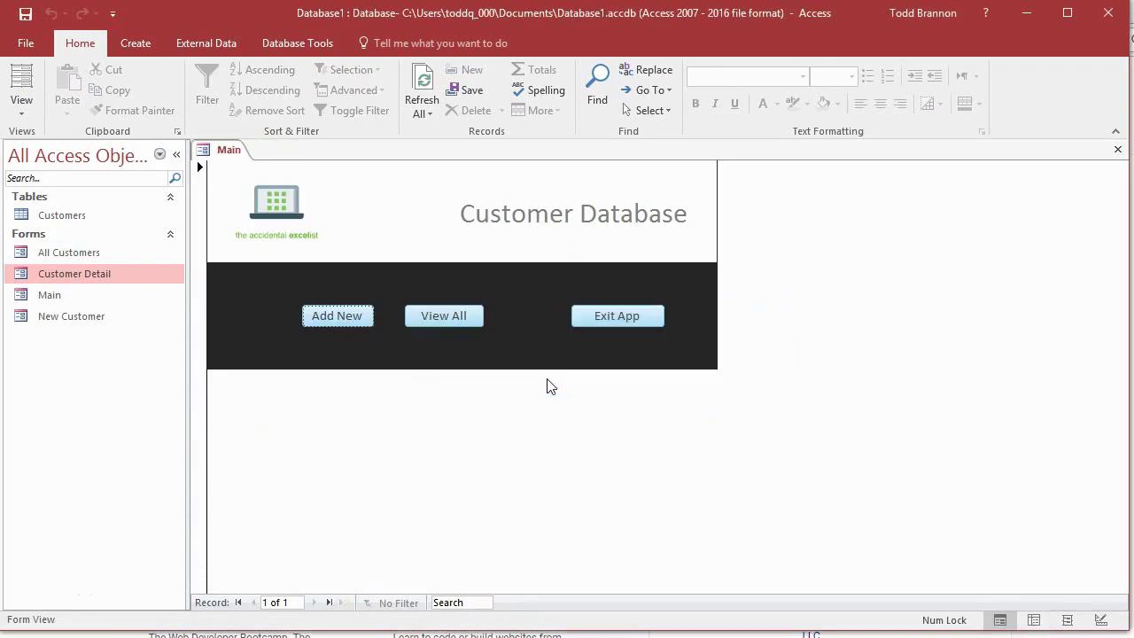
pyautogui.click(421, 322)
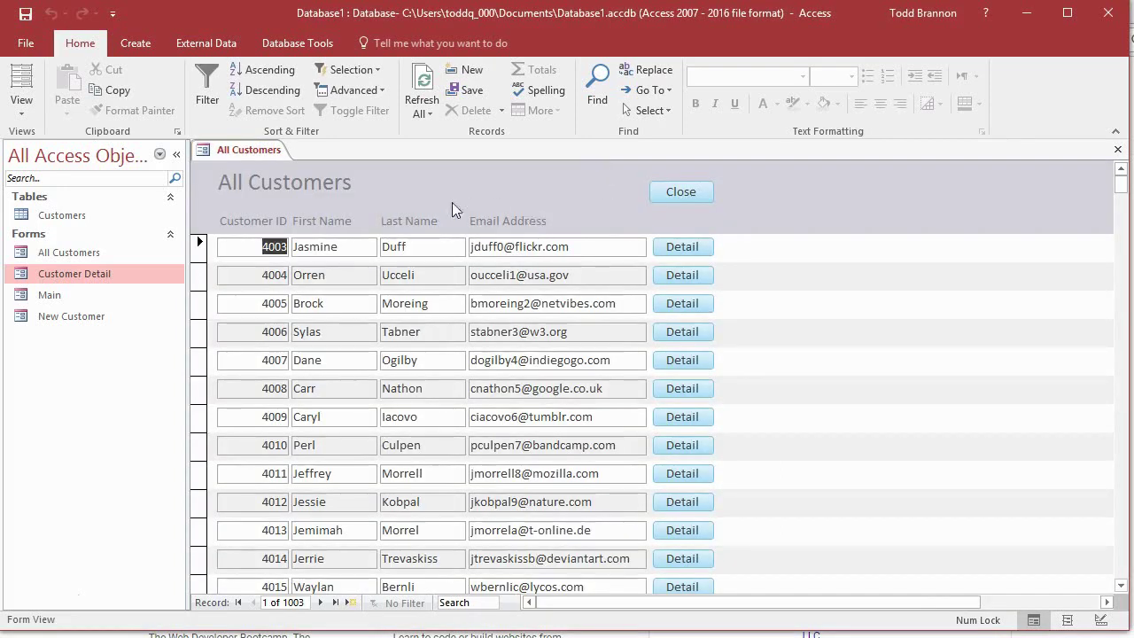
pyautogui.click(679, 192)
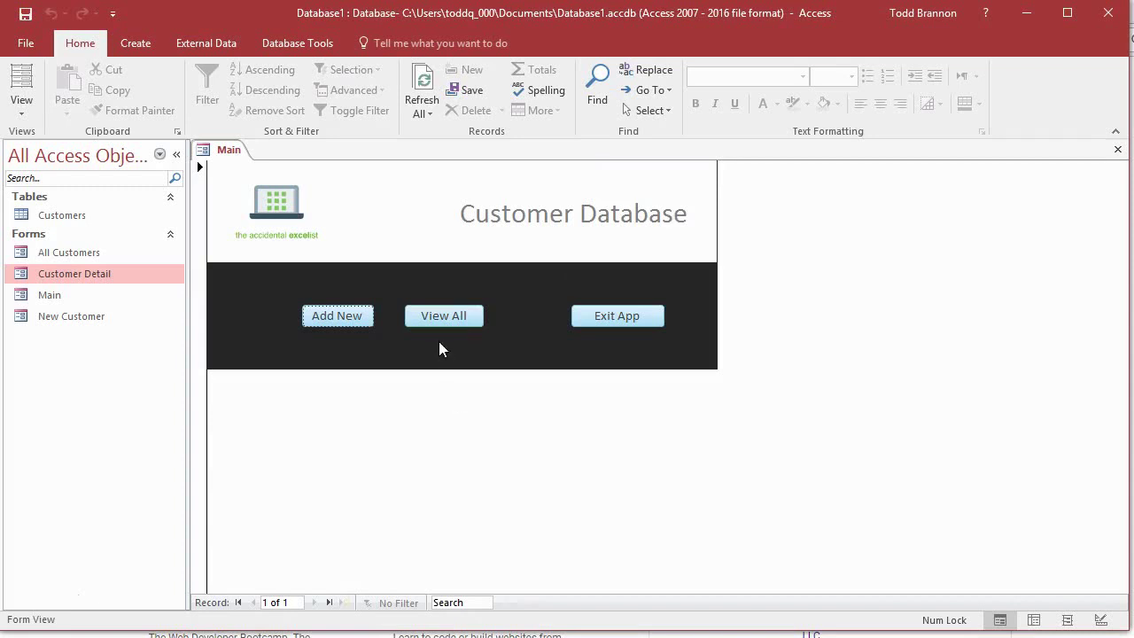
pyautogui.click(435, 315)
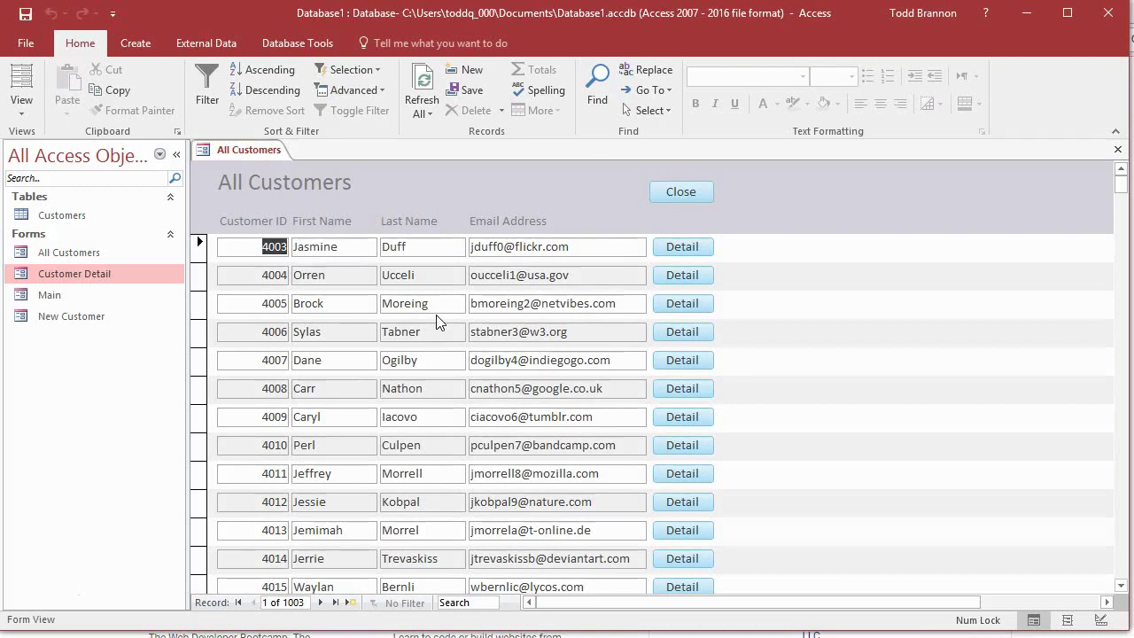
# - Build an On Click macro for the All Customers form's Detail button with an OpenForm action for Customer Detail, then save and close it
pyautogui.click(22, 104)
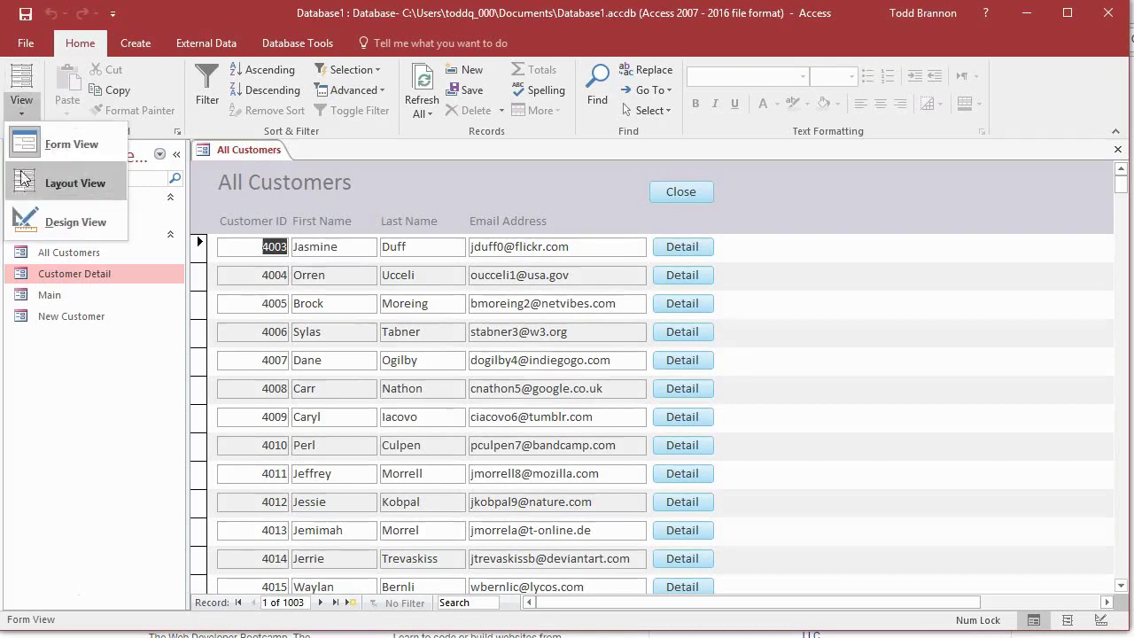
pyautogui.click(42, 224)
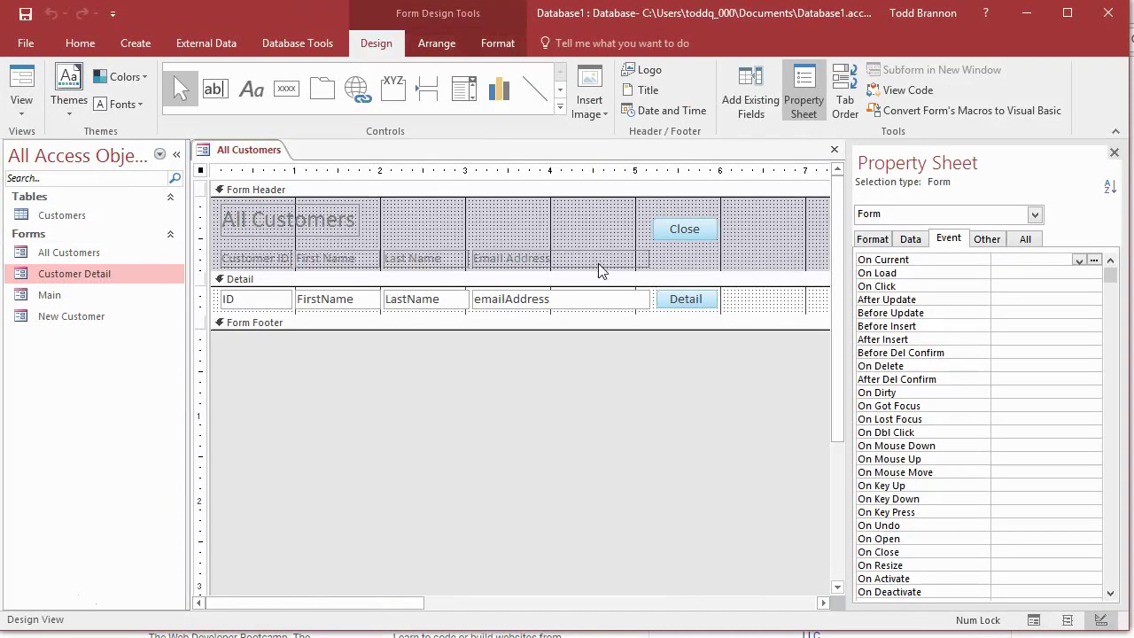
pyautogui.click(674, 301)
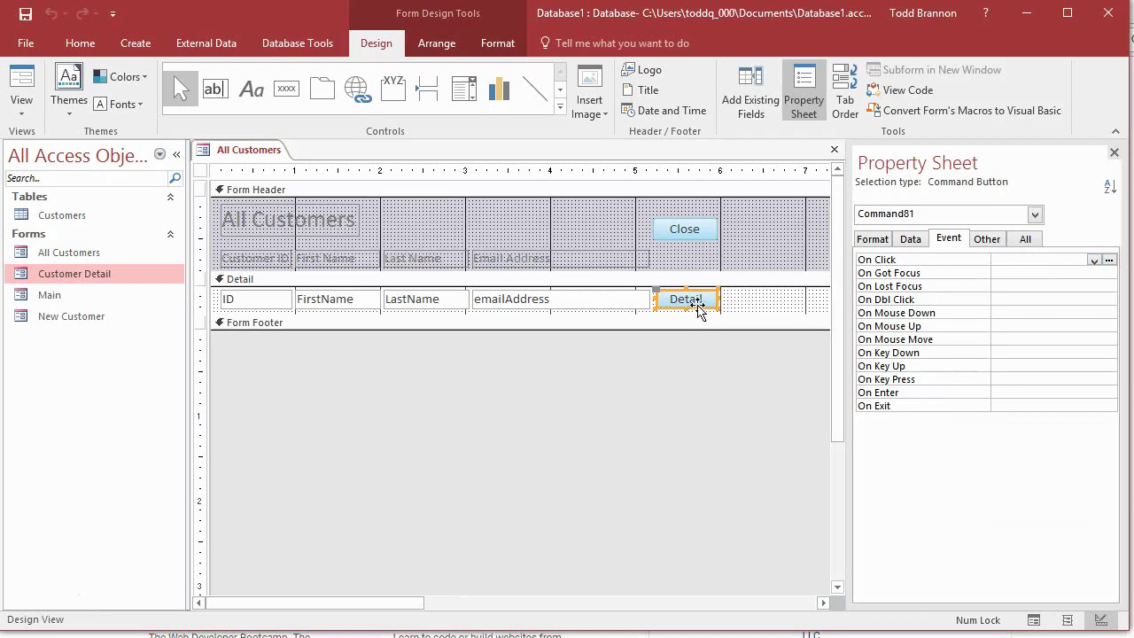
pyautogui.click(1108, 260)
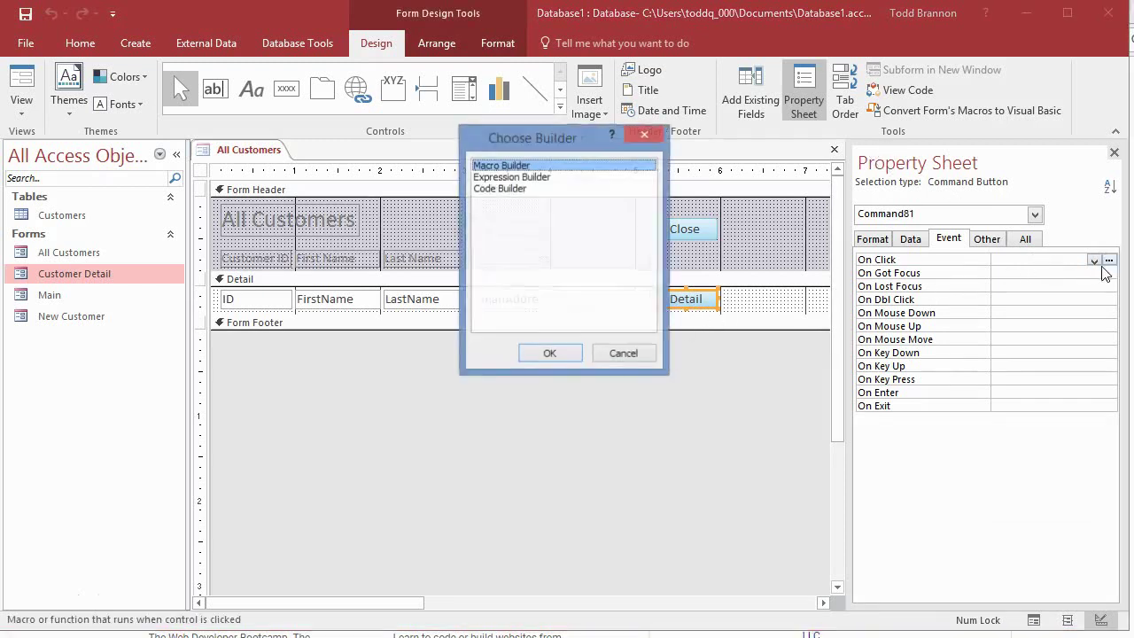
pyautogui.click(565, 356)
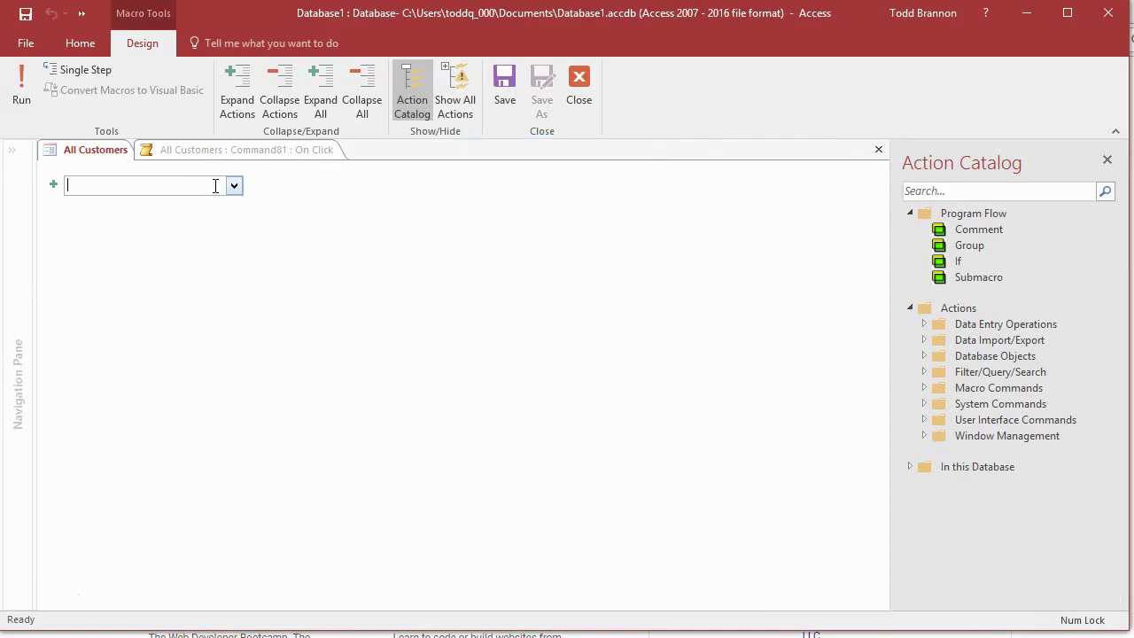
pyautogui.write('OpenForm')
pyautogui.press('Return')
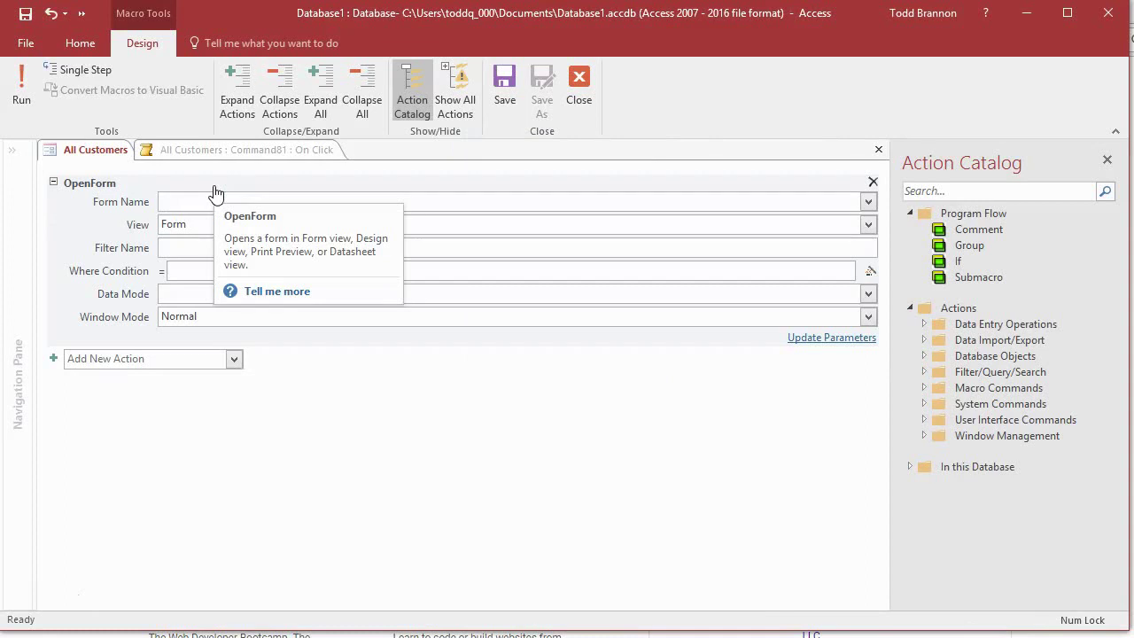
pyautogui.write('Customer Detail')
pyautogui.press('Tab')
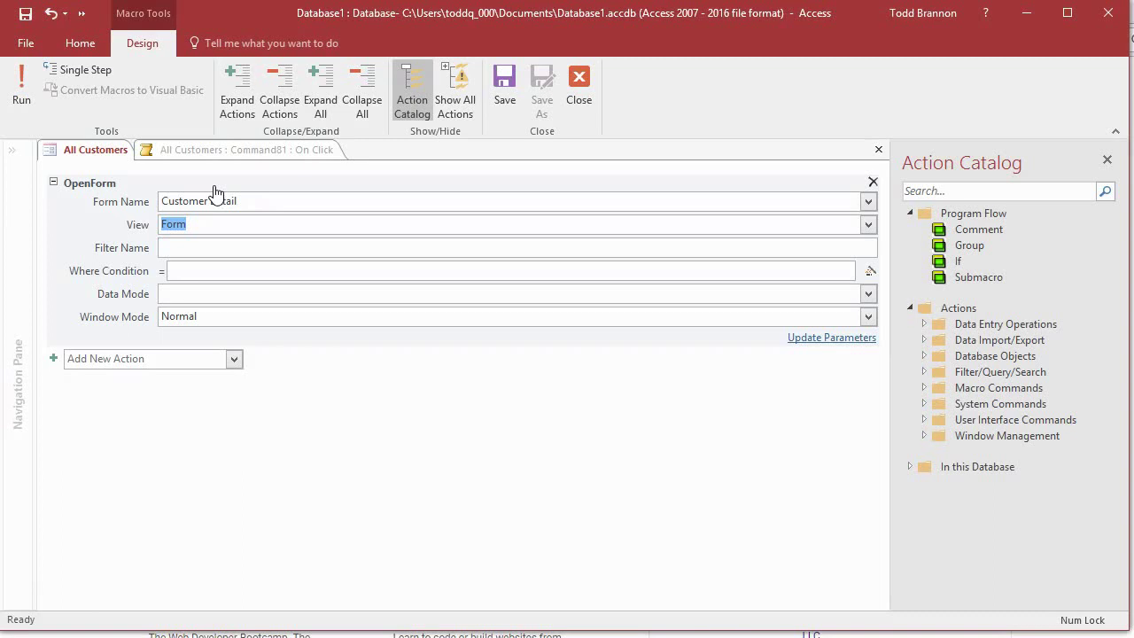
pyautogui.click(502, 98)
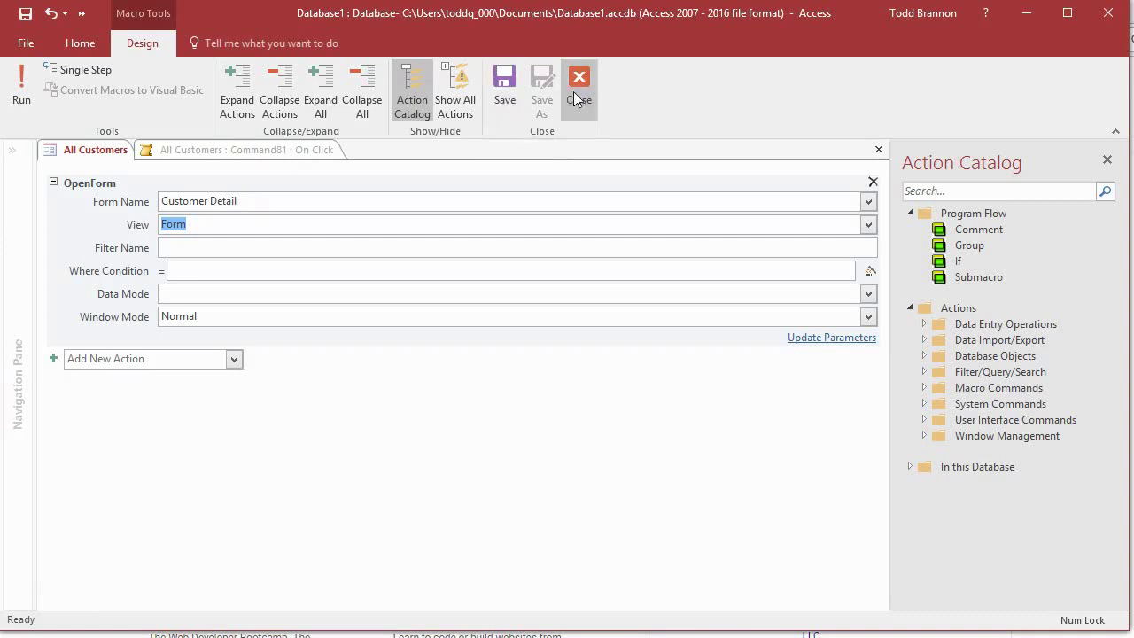
pyautogui.click(579, 84)
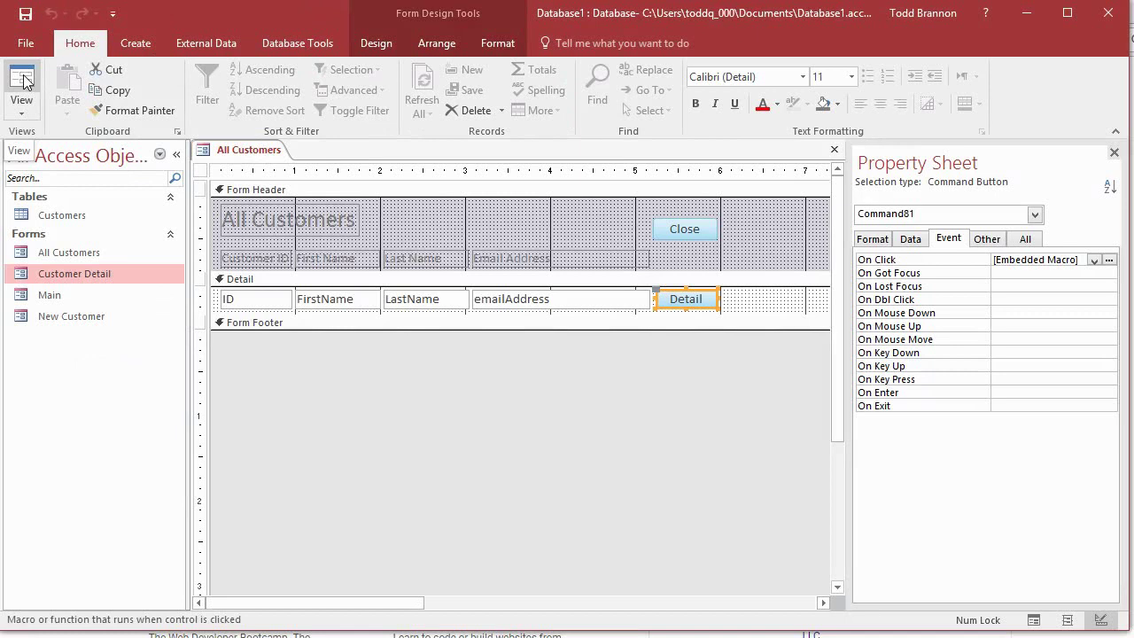
# - Test the Detail button in Form View from two different customer rows, closing the Customer Detail form each time
pyautogui.click(24, 81)
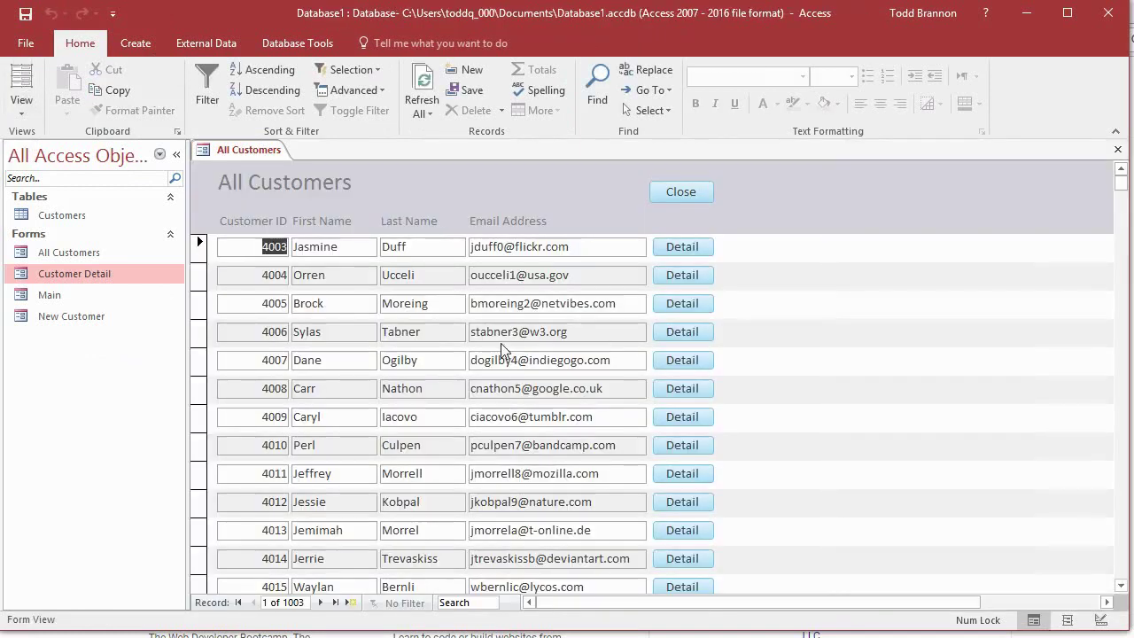
pyautogui.click(669, 250)
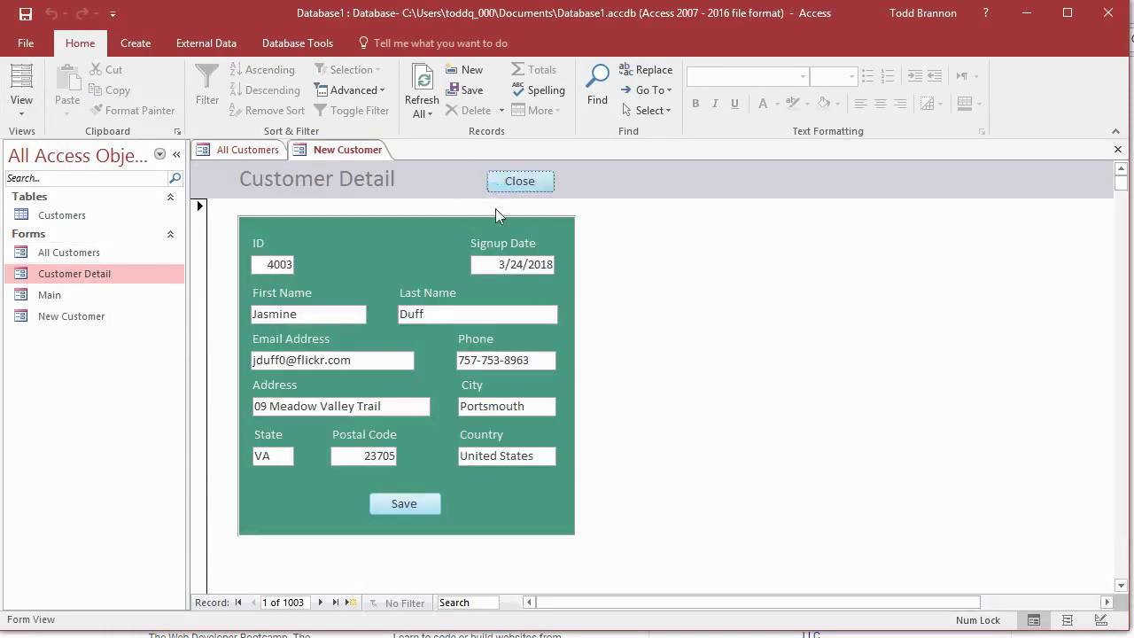
pyautogui.click(509, 181)
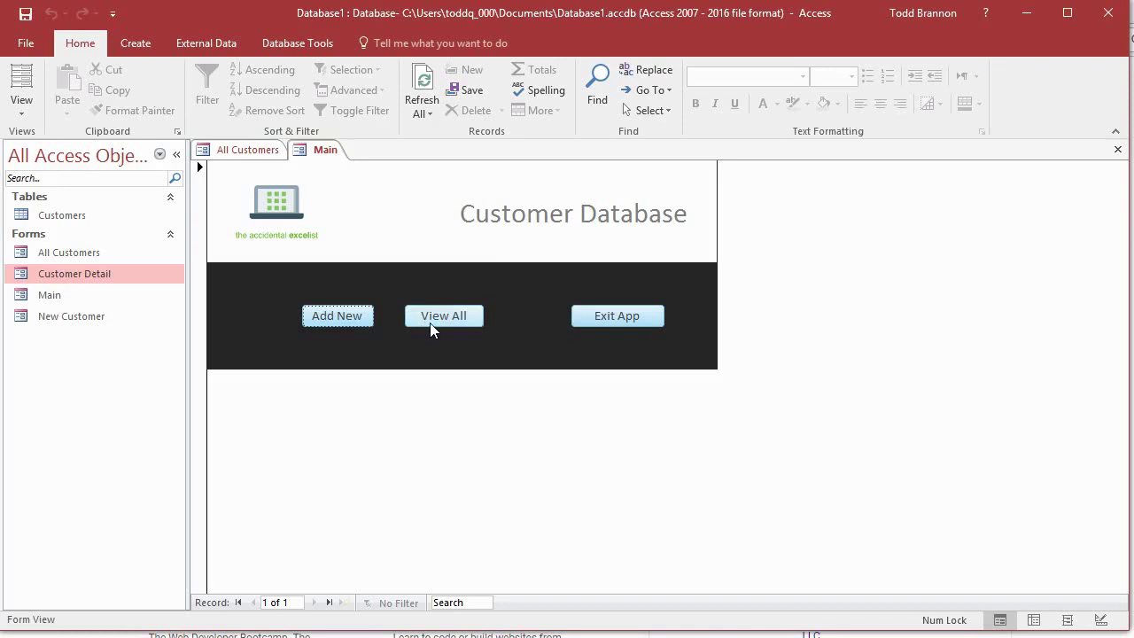
pyautogui.click(253, 152)
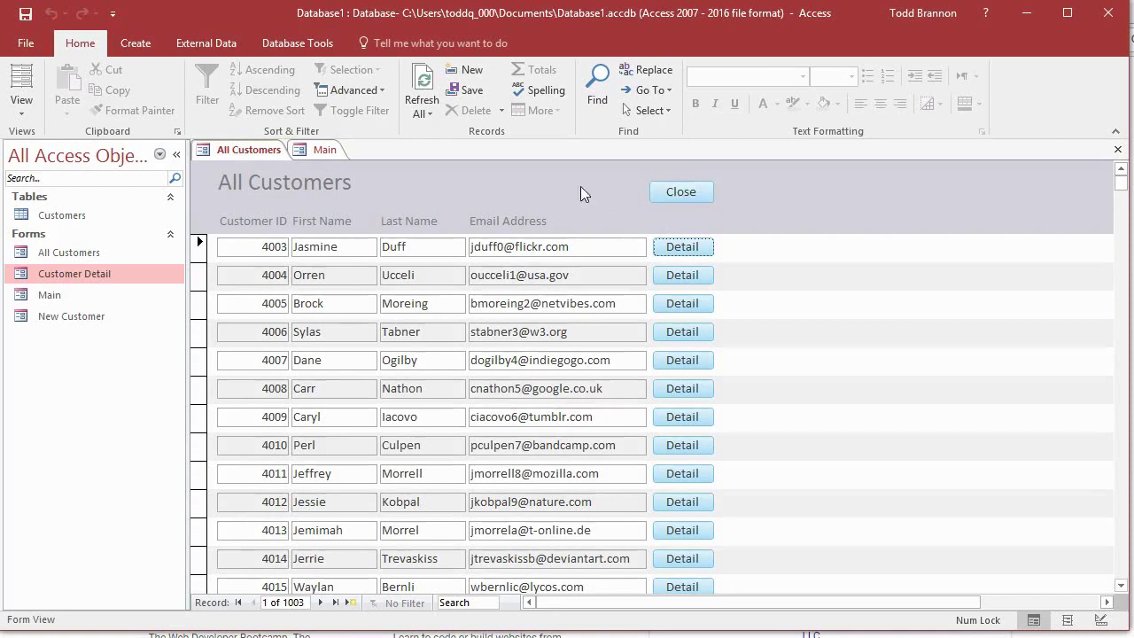
pyautogui.click(679, 364)
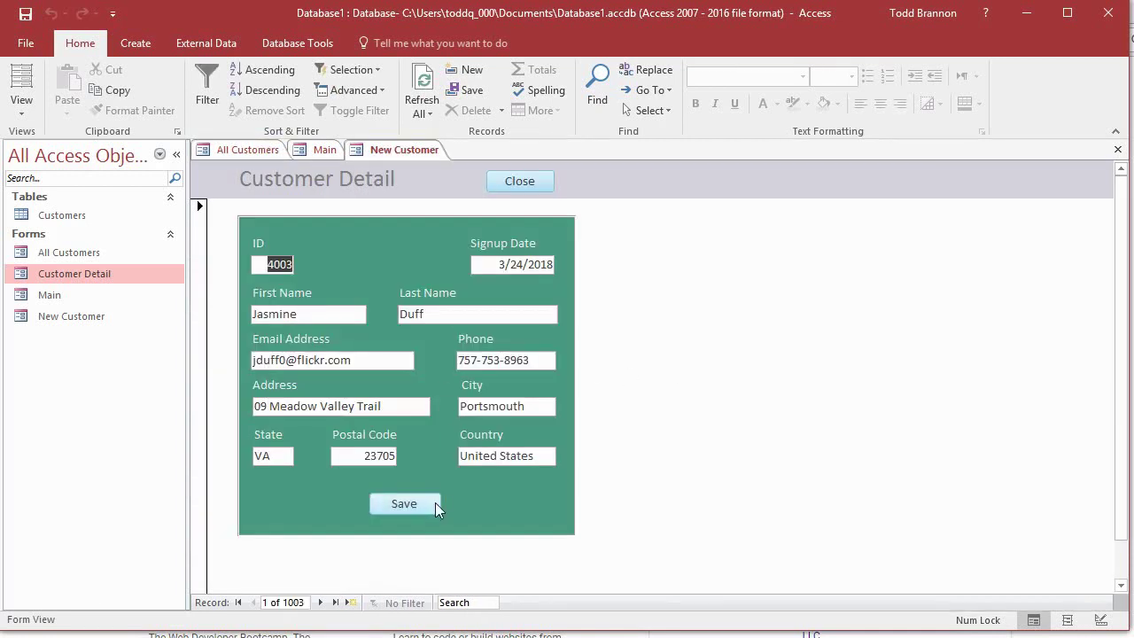
pyautogui.click(532, 181)
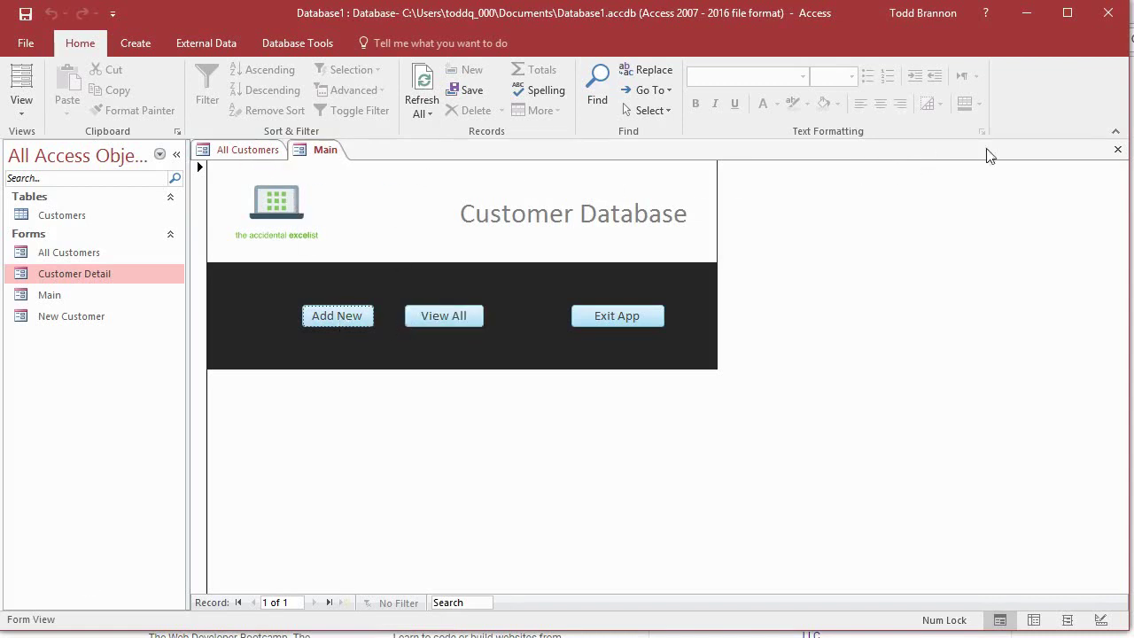
# - Close the extra Main form, then close All Customers with its own button and save its design changes
pyautogui.click(1117, 150)
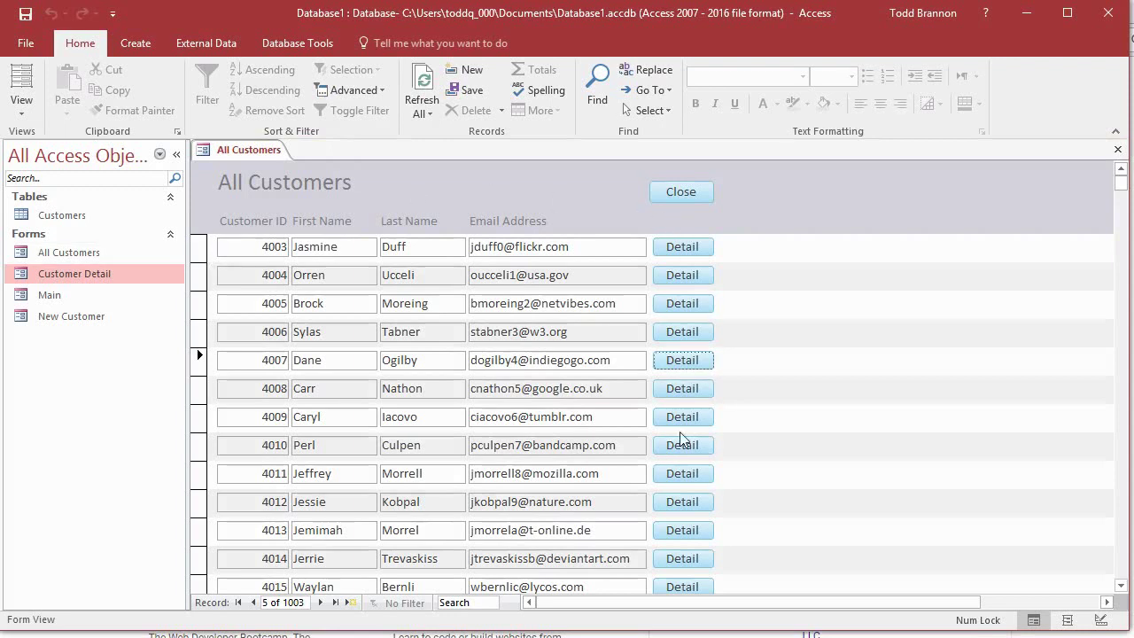
pyautogui.click(672, 197)
pyautogui.click(543, 376)
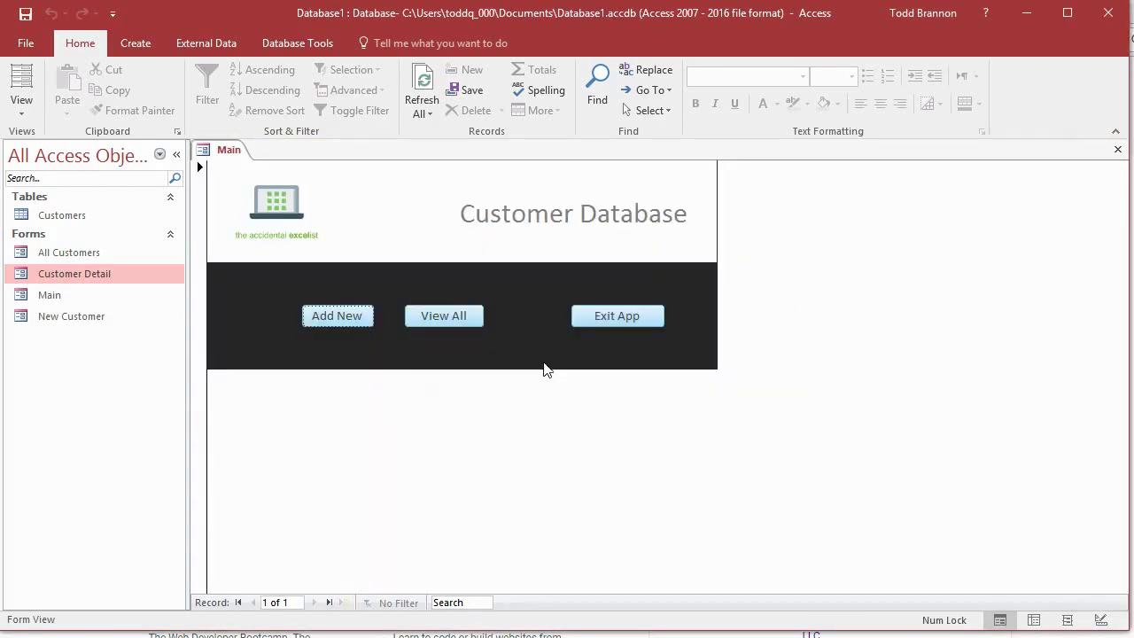
# - Test the View All and Close buttons by going from Main to All Customers, back, and in again
pyautogui.click(439, 321)
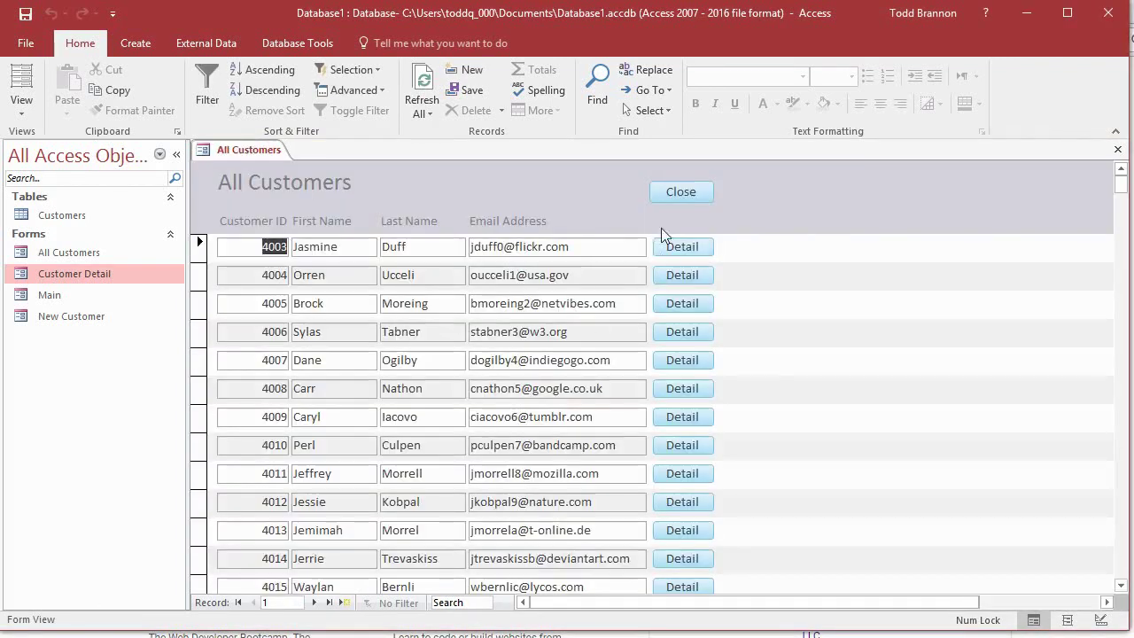
pyautogui.click(668, 191)
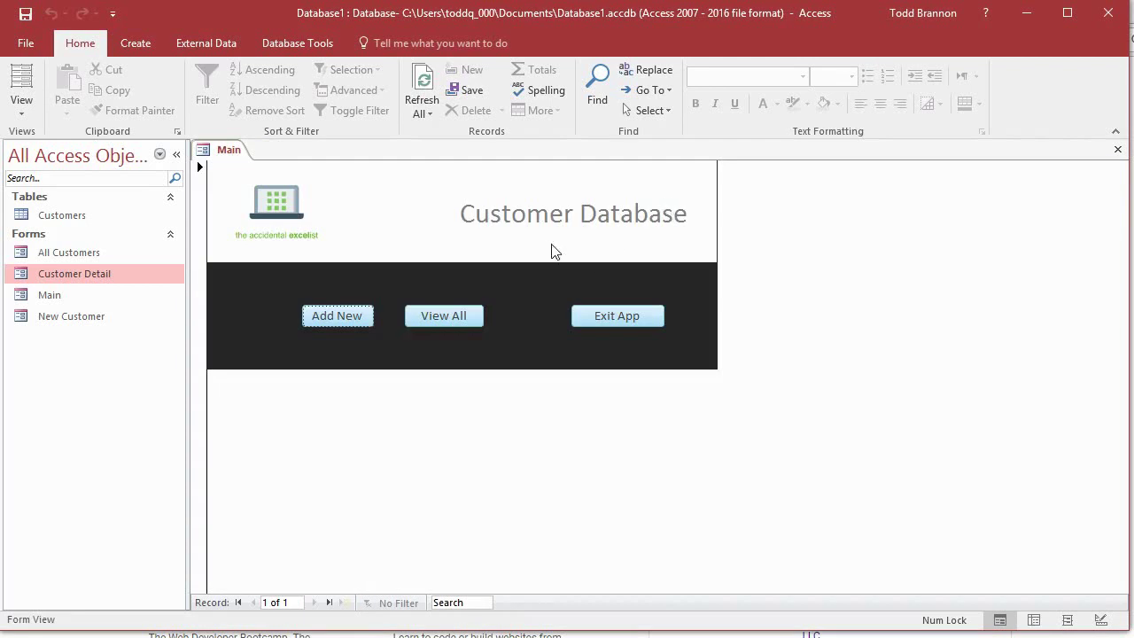
pyautogui.click(430, 316)
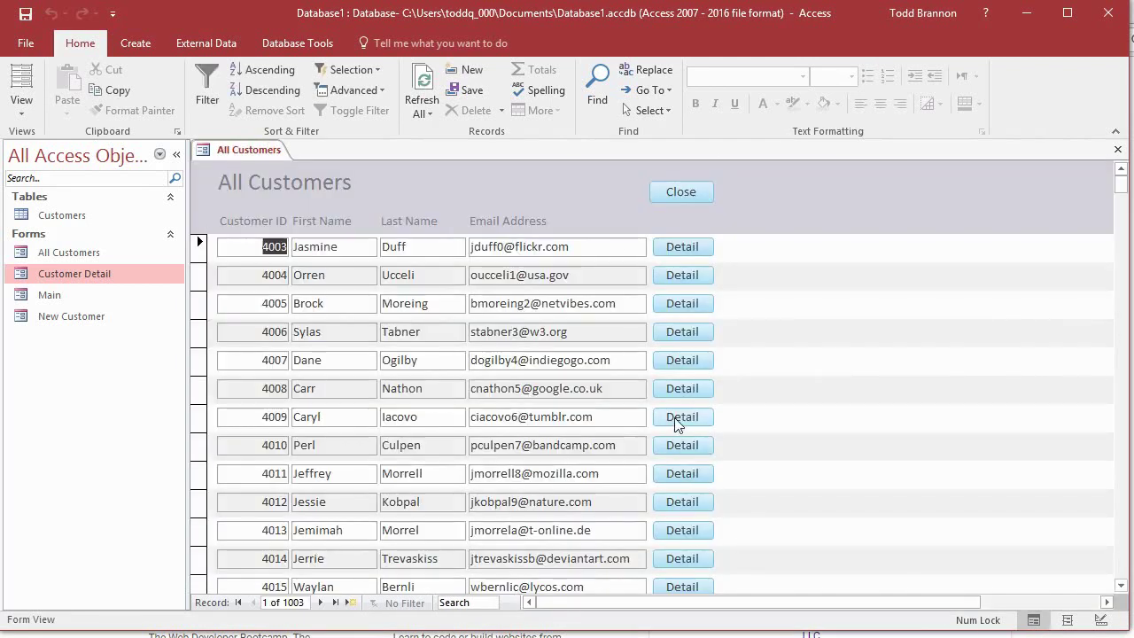
# - Check which record Customer Detail shows for two other customer rows, returning to All Customers through Main after each
pyautogui.click(687, 510)
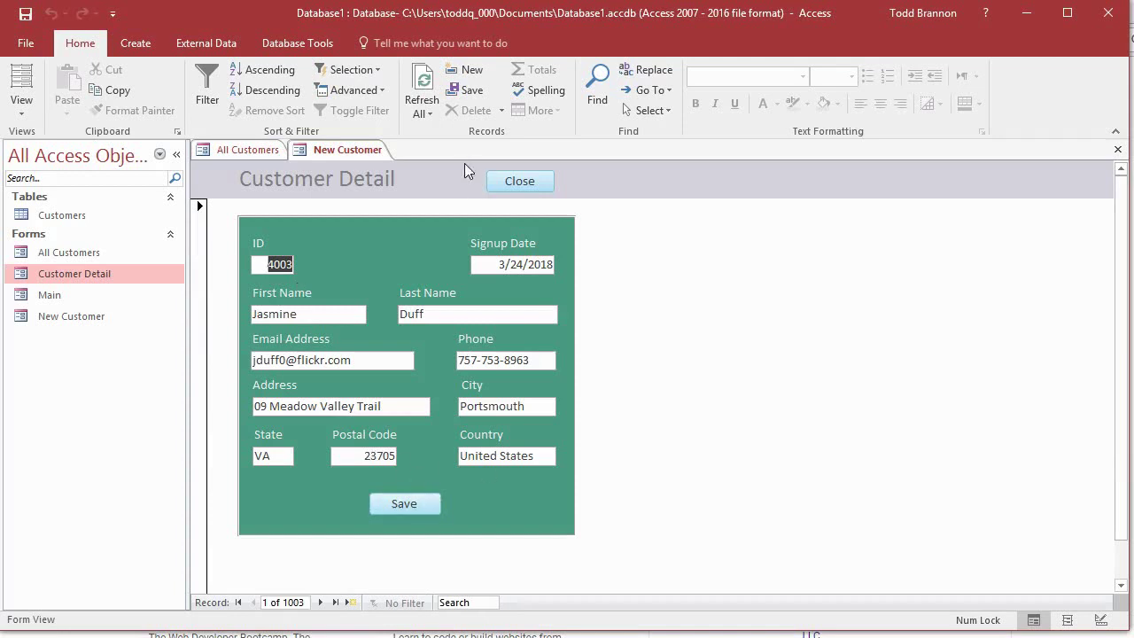
pyautogui.click(513, 184)
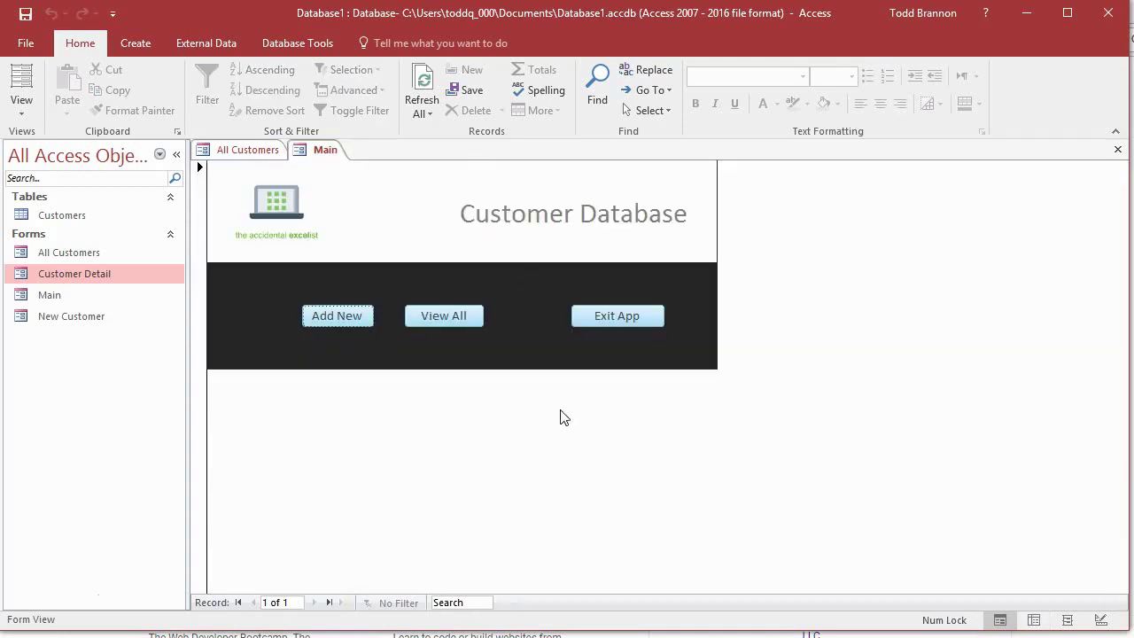
pyautogui.click(452, 323)
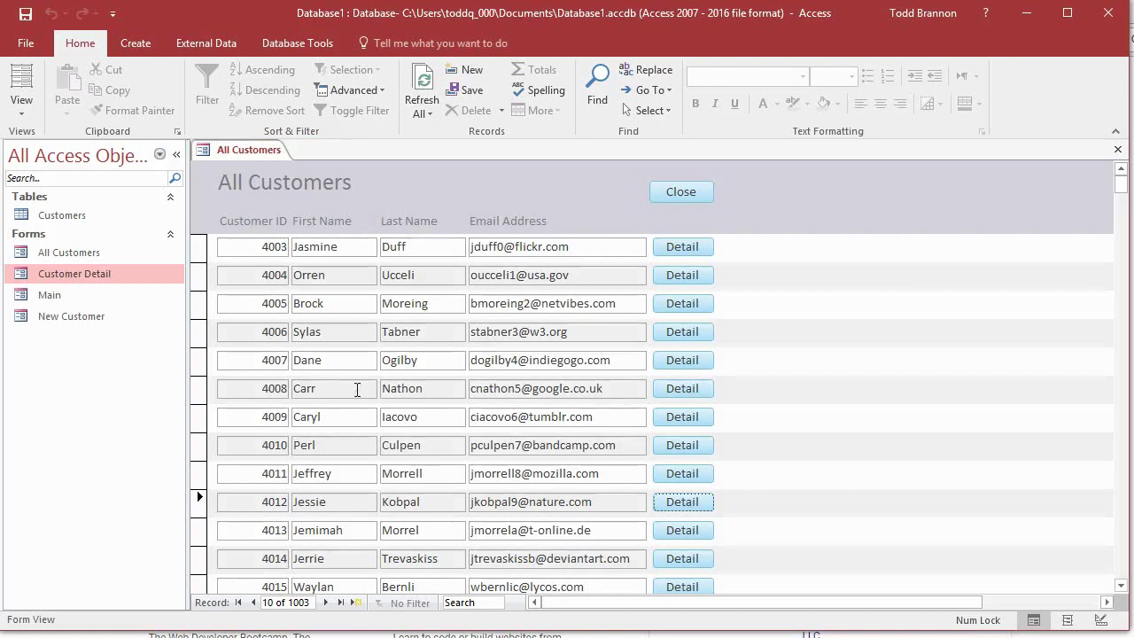
pyautogui.click(678, 389)
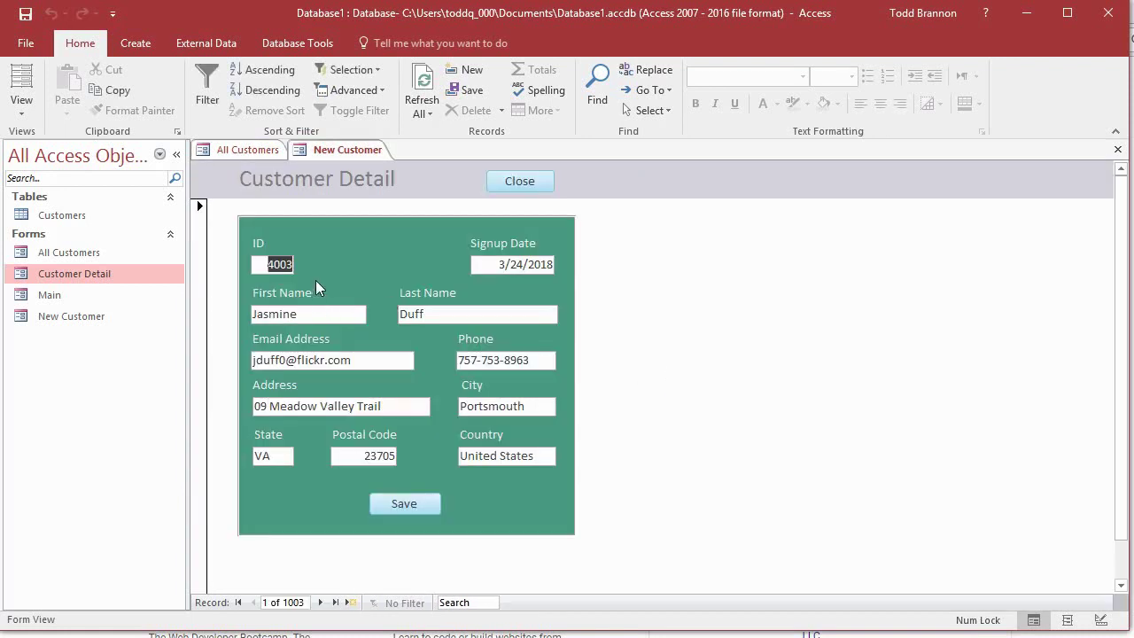
pyautogui.click(512, 184)
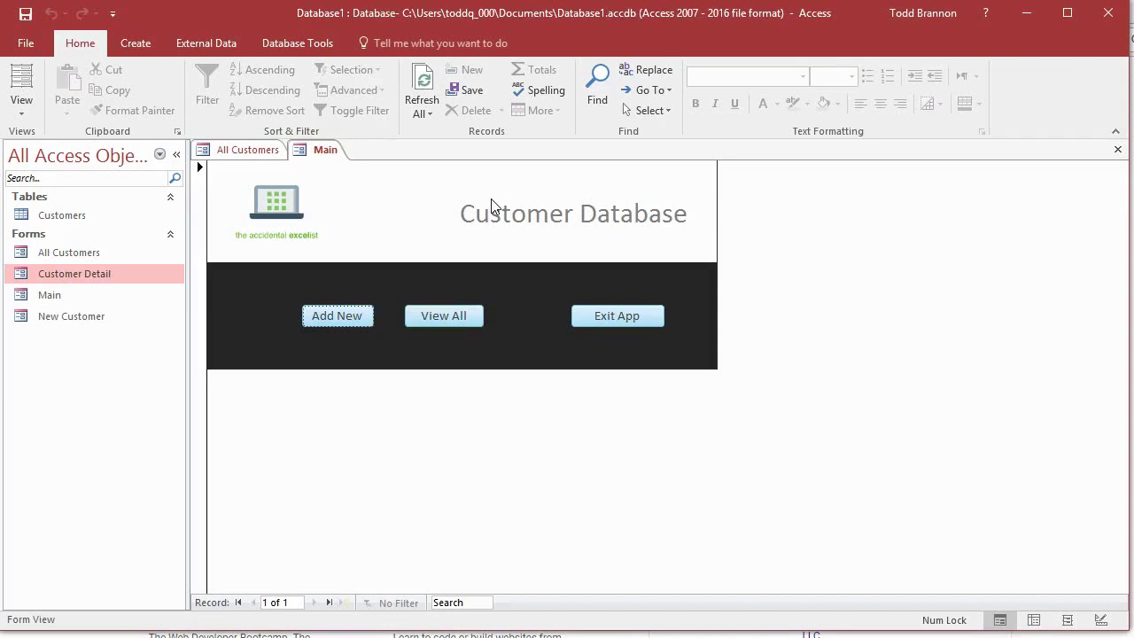
pyautogui.click(461, 319)
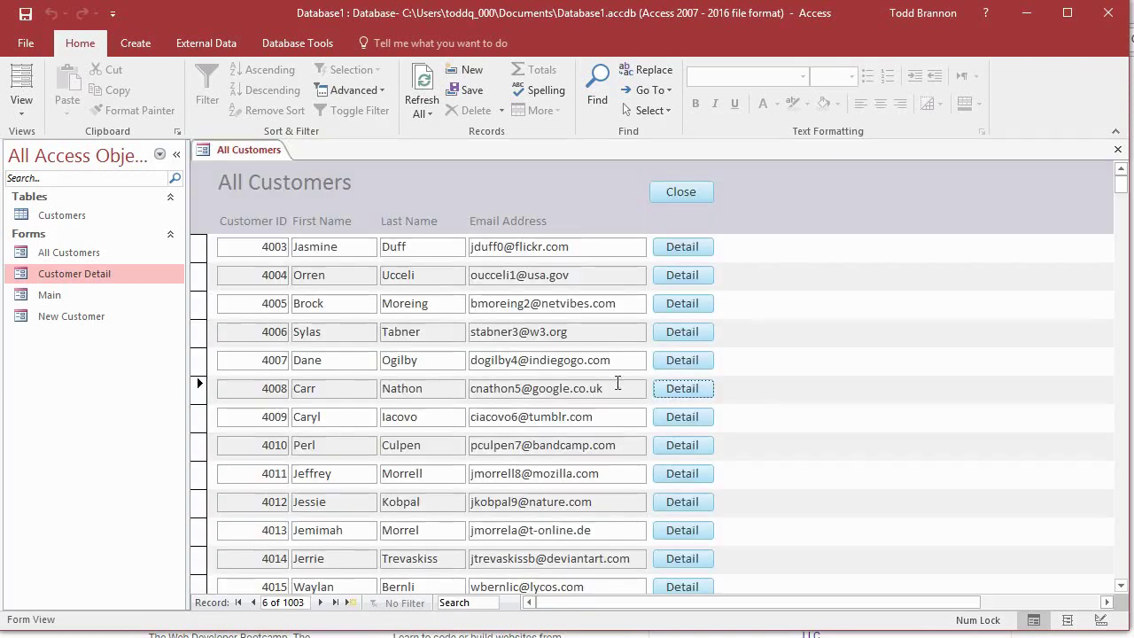
# - Open Customer Detail from a customer row, switch it to Design View, and open its Close button's On Click macro
pyautogui.click(683, 363)
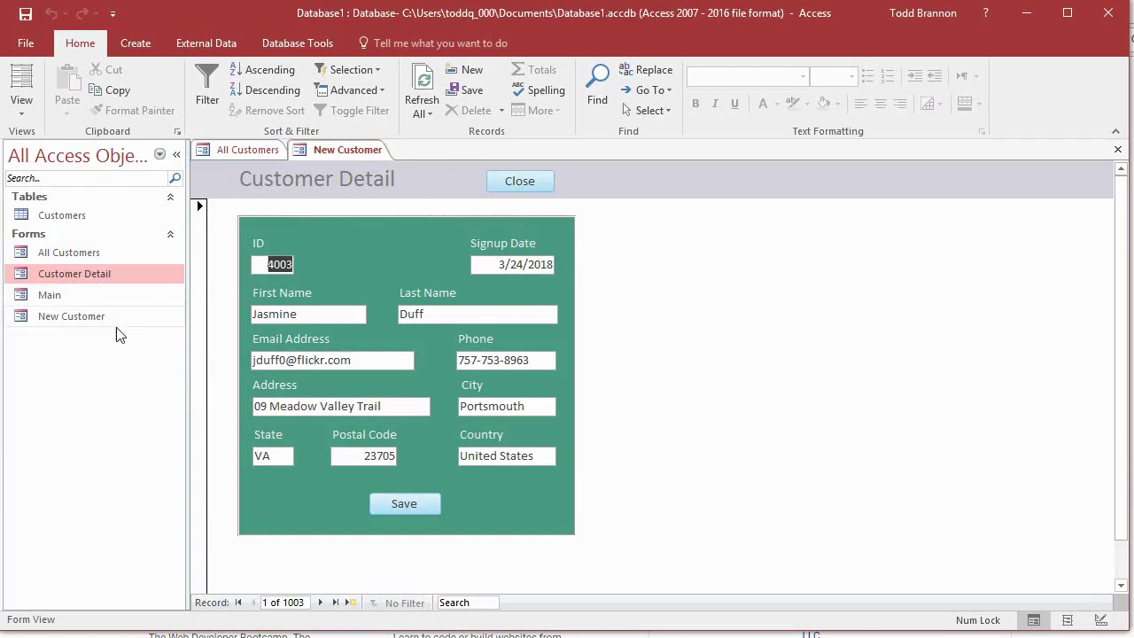
pyautogui.click(21, 105)
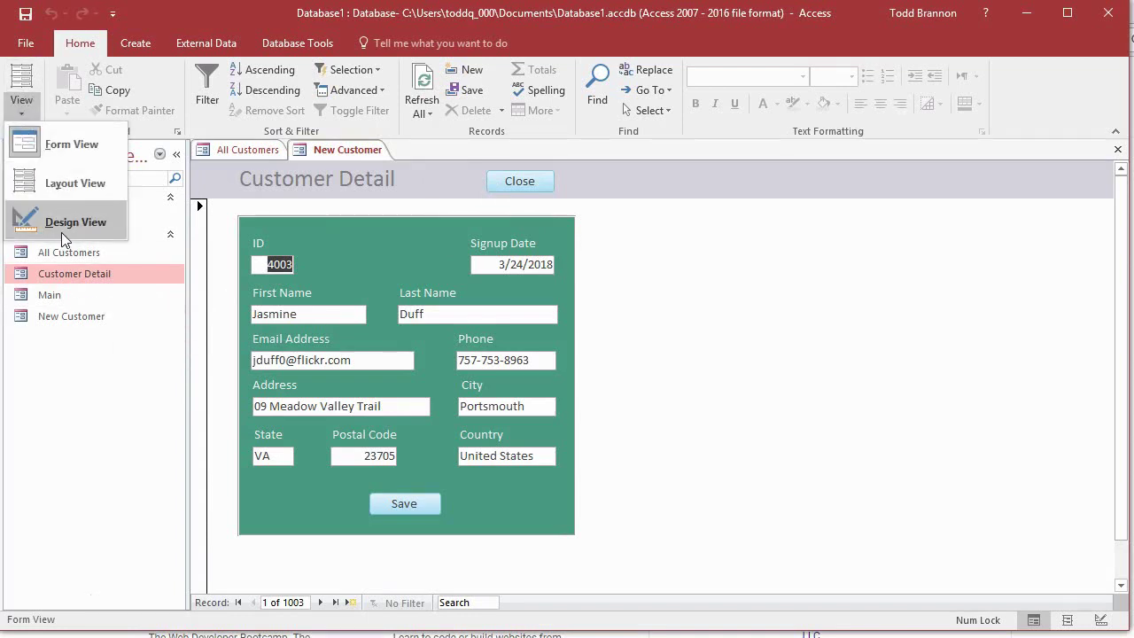
pyautogui.click(63, 227)
pyautogui.click(555, 220)
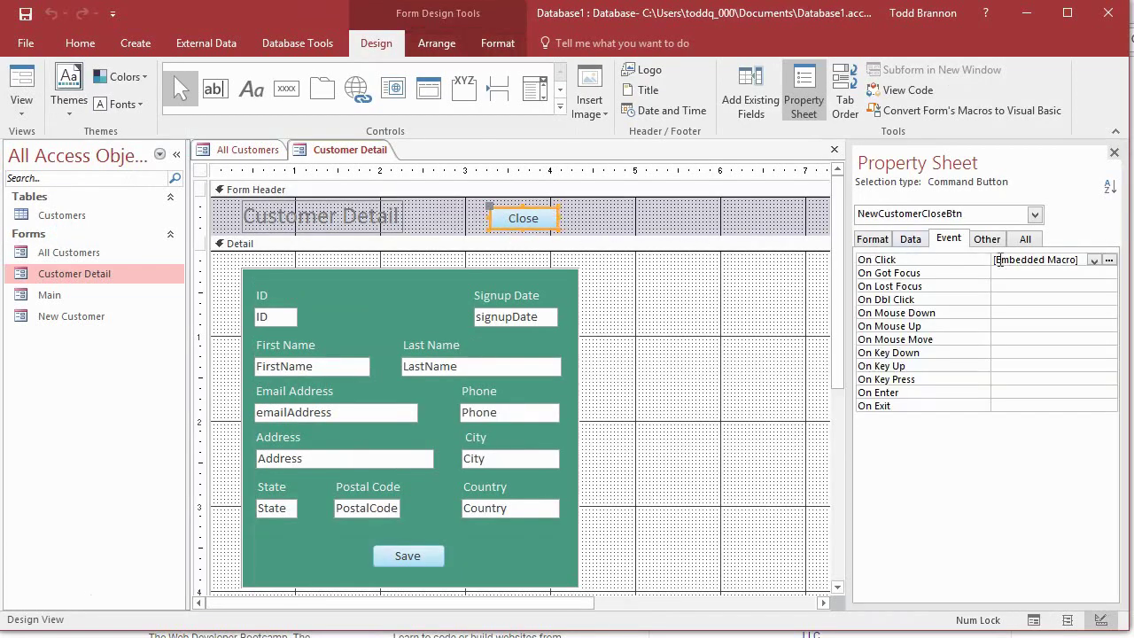
pyautogui.click(1108, 259)
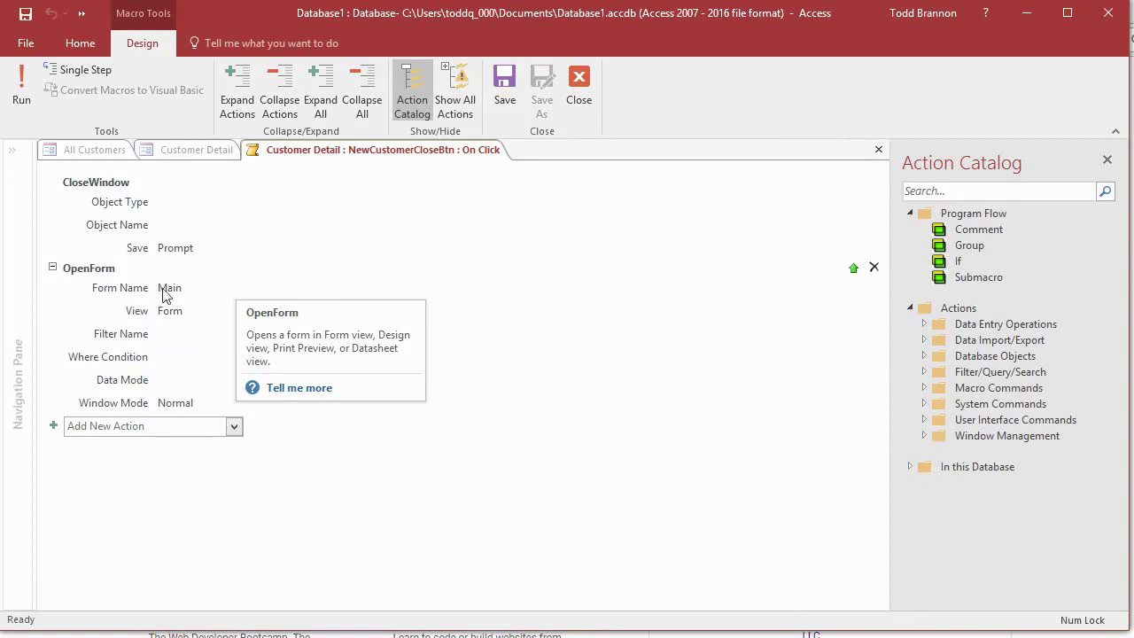
# - Remove the OpenForm action from the macro, set CloseWindow to object type Form and name Customer Detail, and close the macro
pyautogui.click(88, 275)
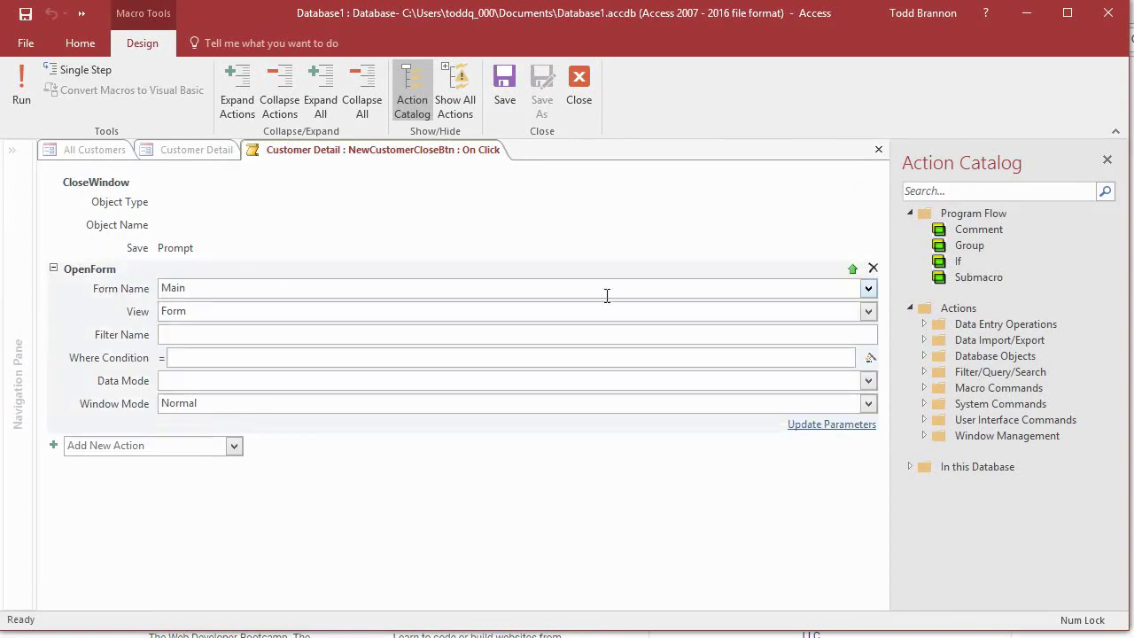
pyautogui.click(873, 267)
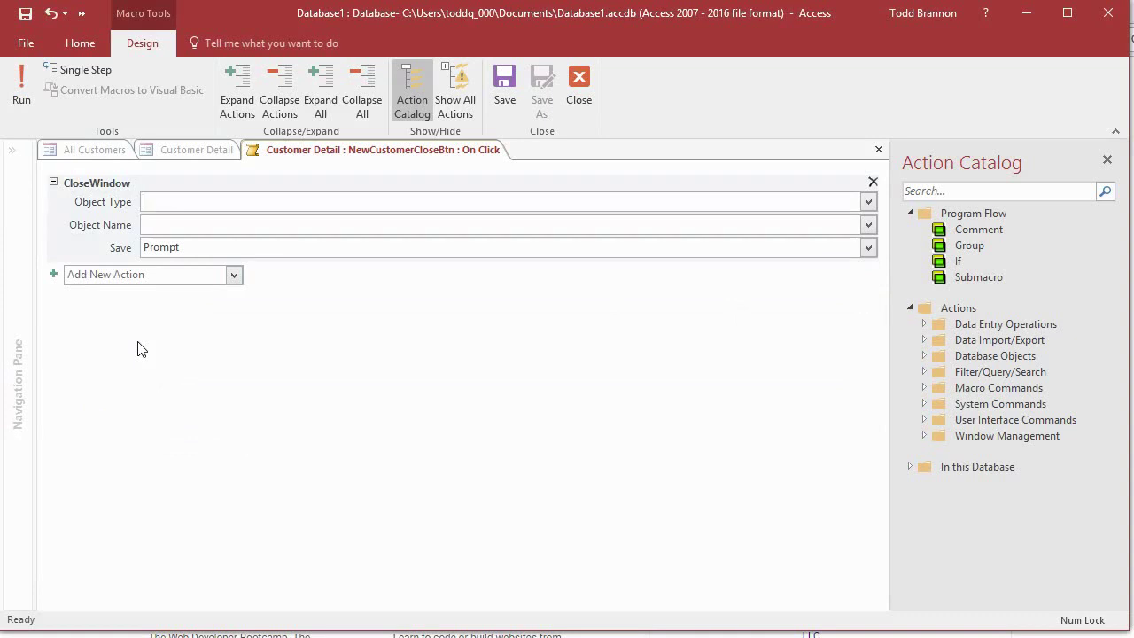
pyautogui.write('Form')
pyautogui.press('Tab')
pyautogui.write('Cu')
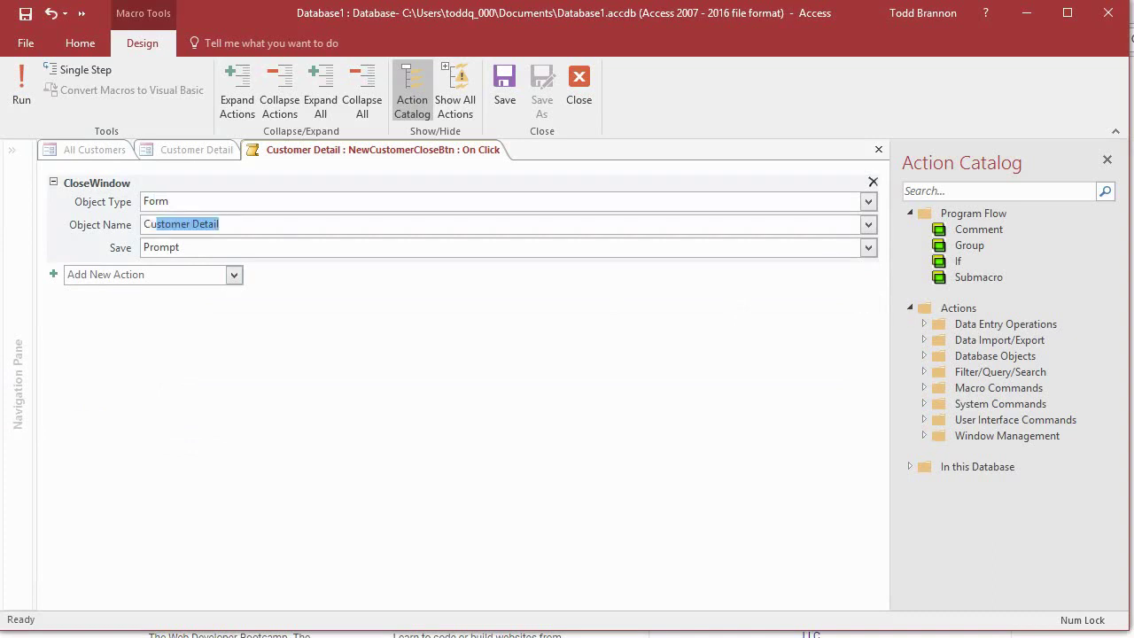
pyautogui.click(577, 81)
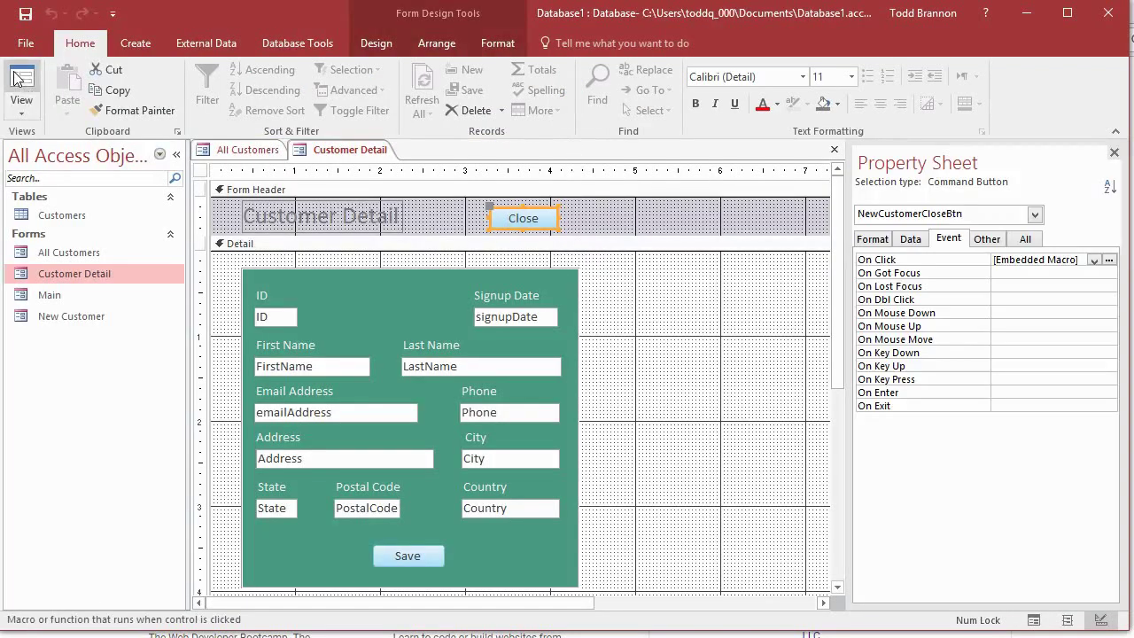
# - Return Customer Detail to Form View, close it with its own Close button, and save its design changes
pyautogui.click(17, 82)
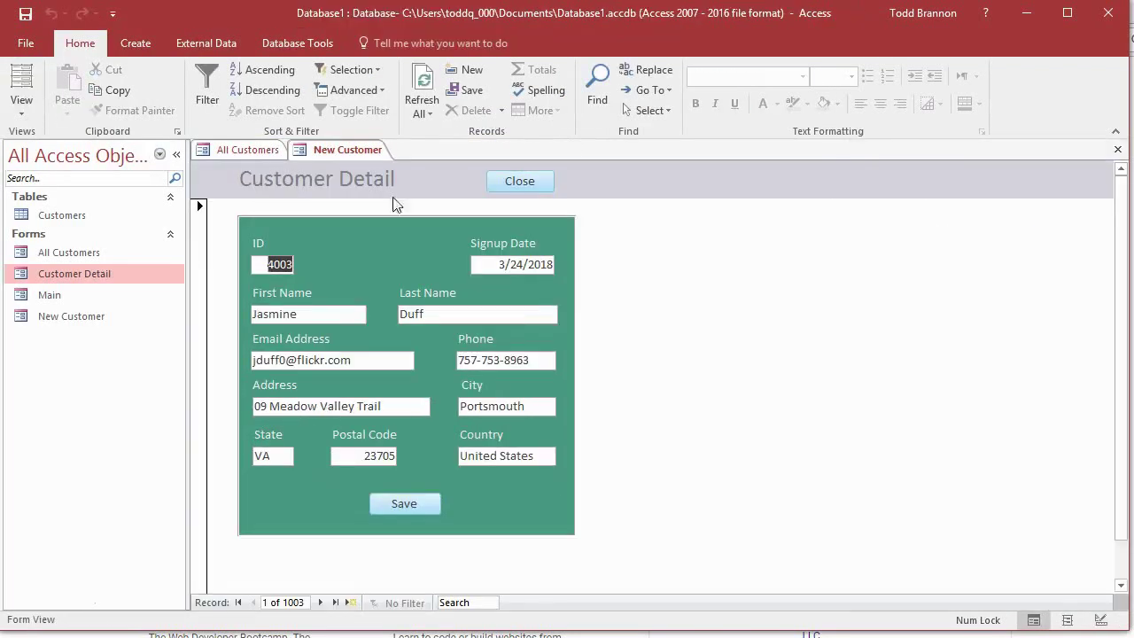
pyautogui.click(519, 182)
pyautogui.click(516, 378)
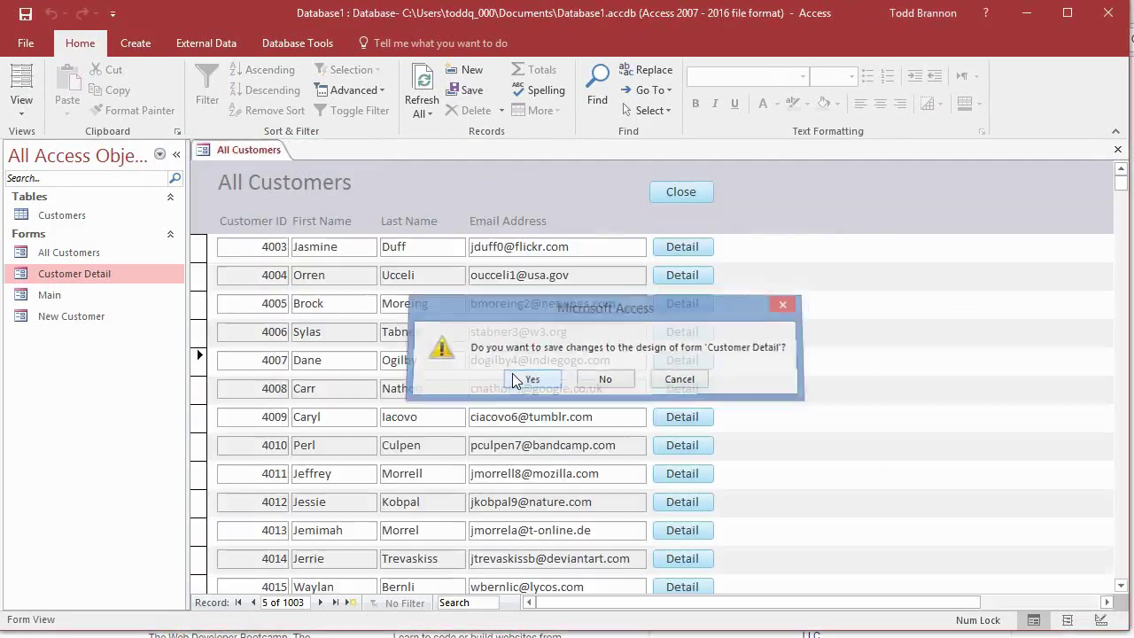
# - Test the Detail and Close buttons from two customer rows, going back to Main and into All Customers again in between
pyautogui.click(681, 447)
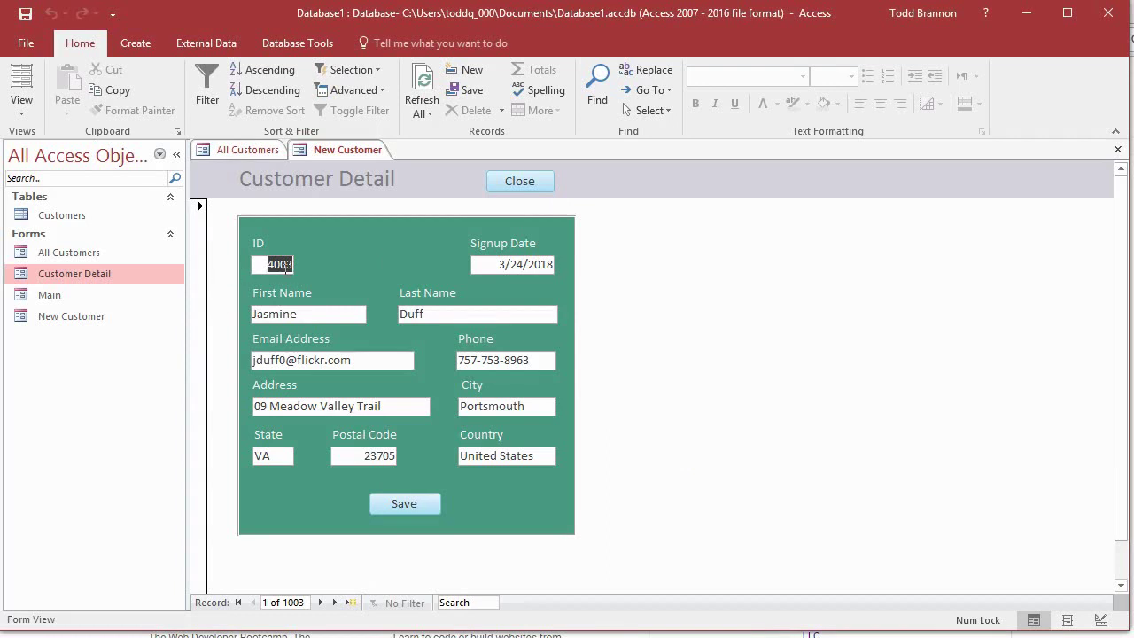
pyautogui.click(533, 181)
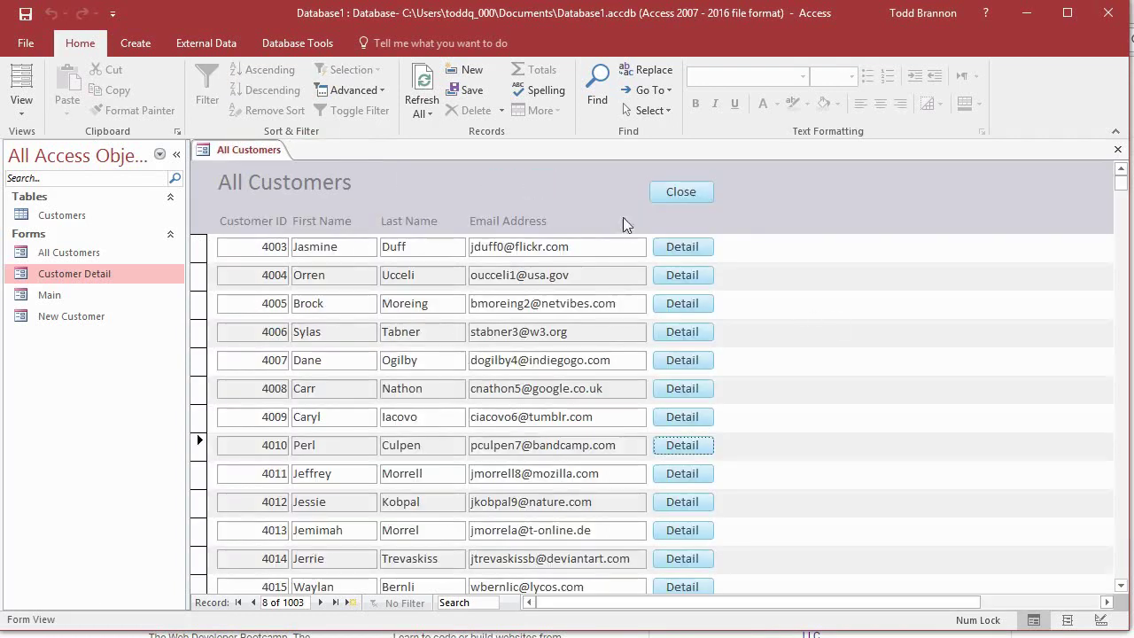
pyautogui.click(669, 198)
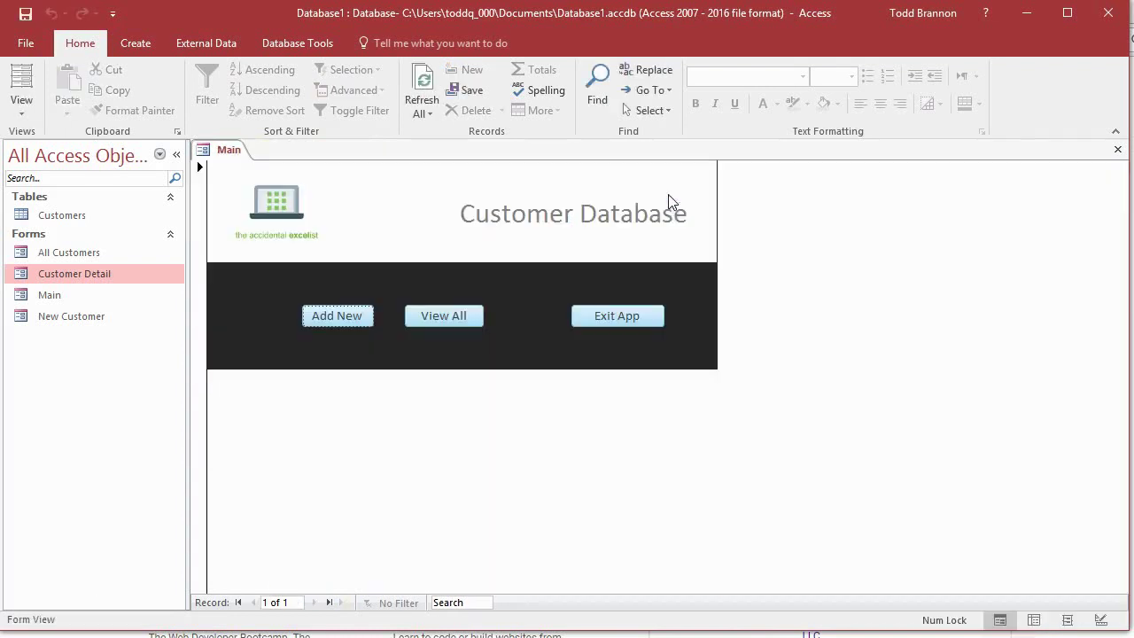
pyautogui.click(467, 323)
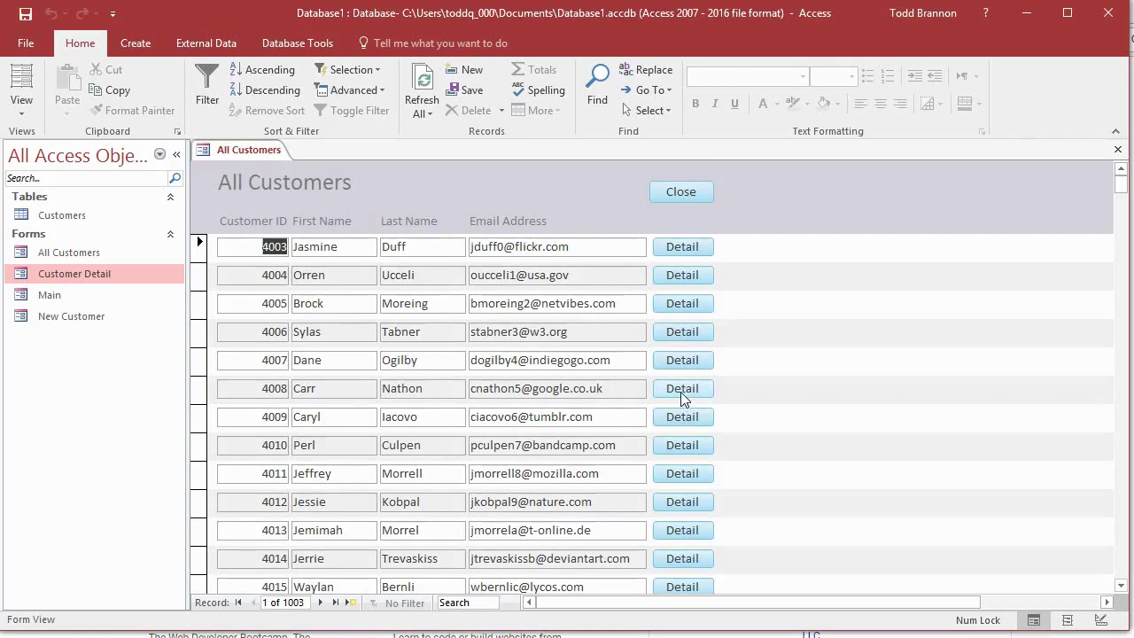
pyautogui.click(680, 392)
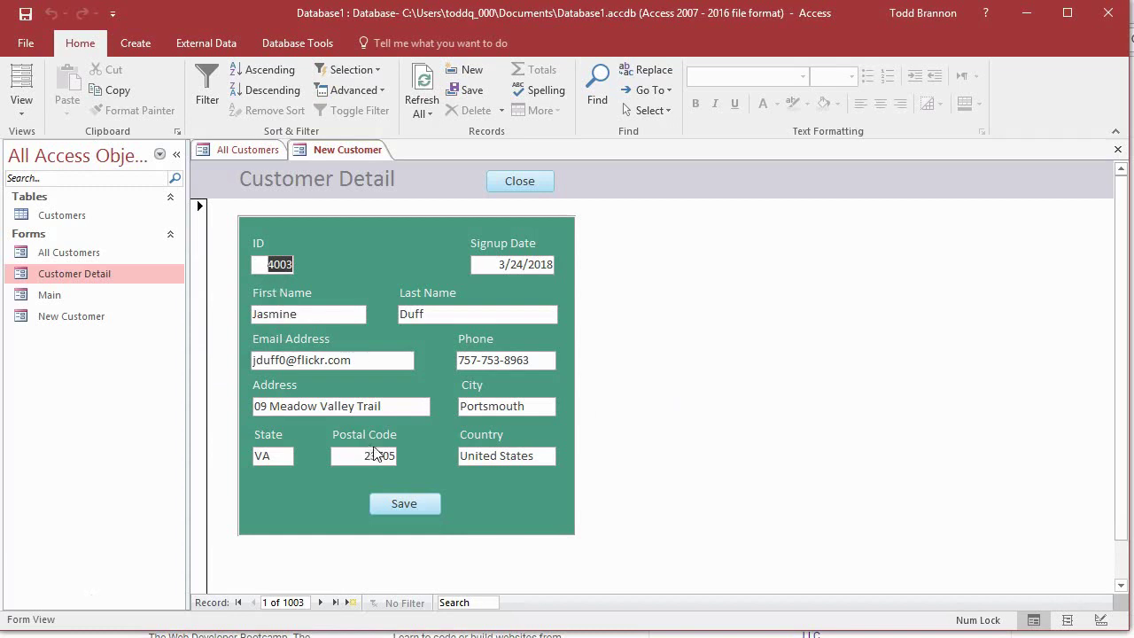
pyautogui.click(492, 182)
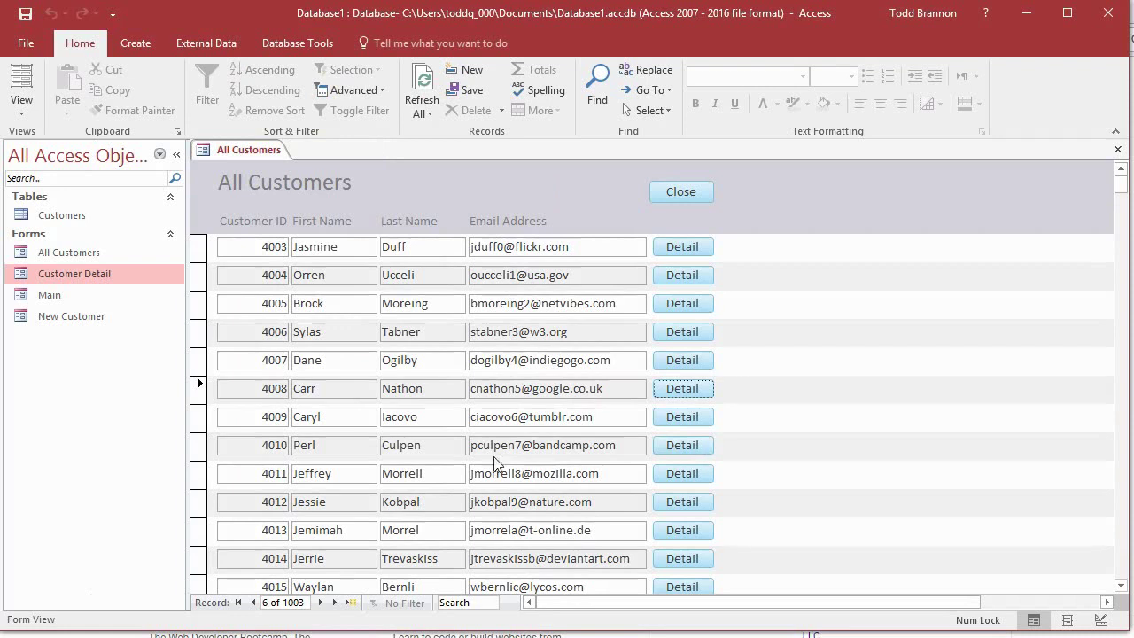